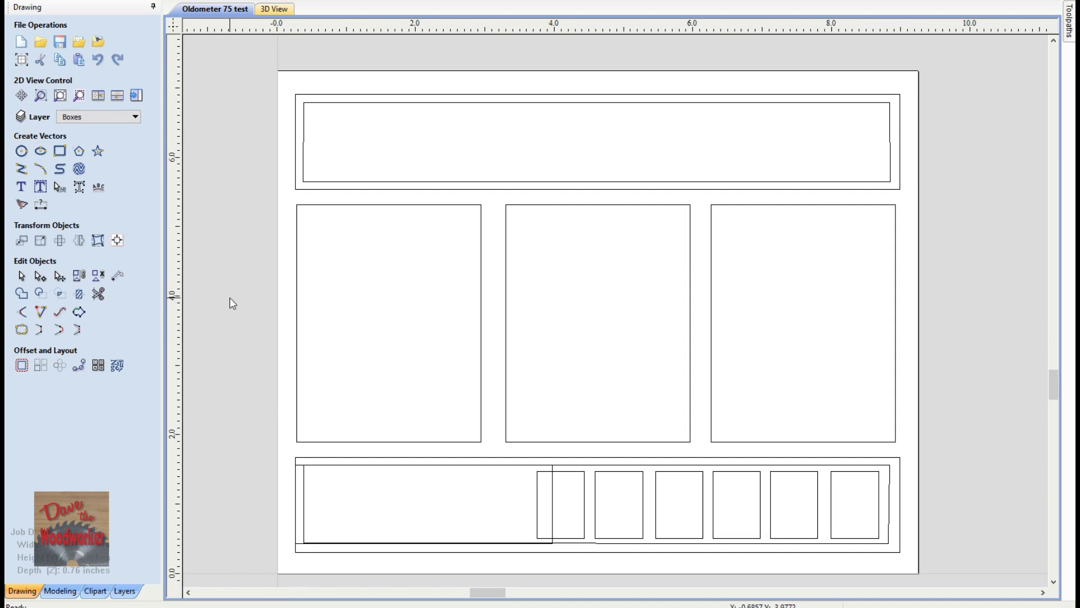
Lay out the text OLDOMETER inside the inner rectangle of the upper banner with the Auto Layout Text tool
{"action": "left_click", "coordinate": [323, 187]}
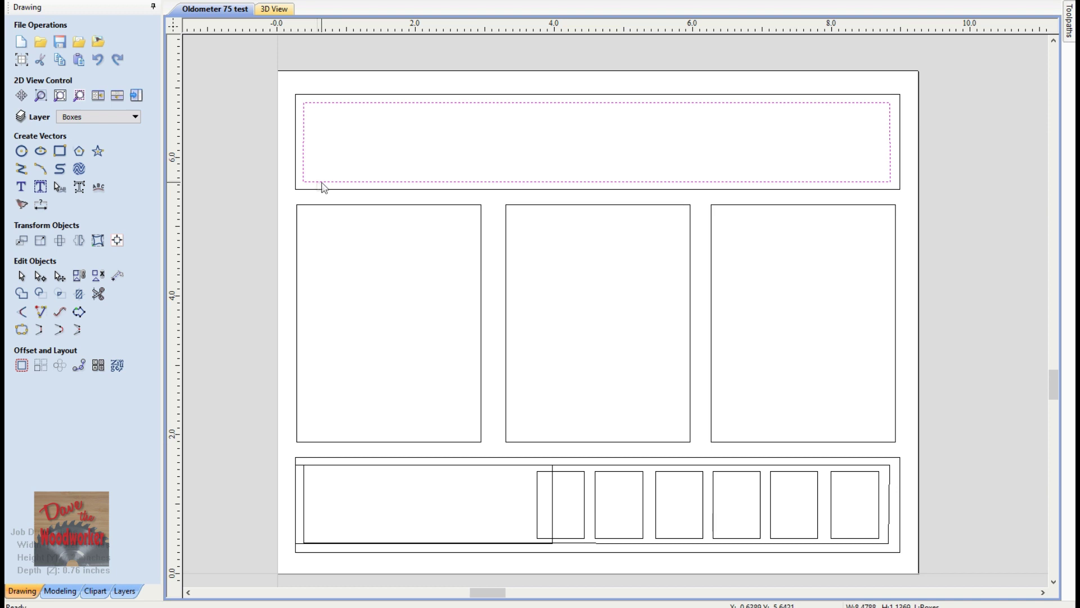
{"action": "left_click", "coordinate": [41, 189]}
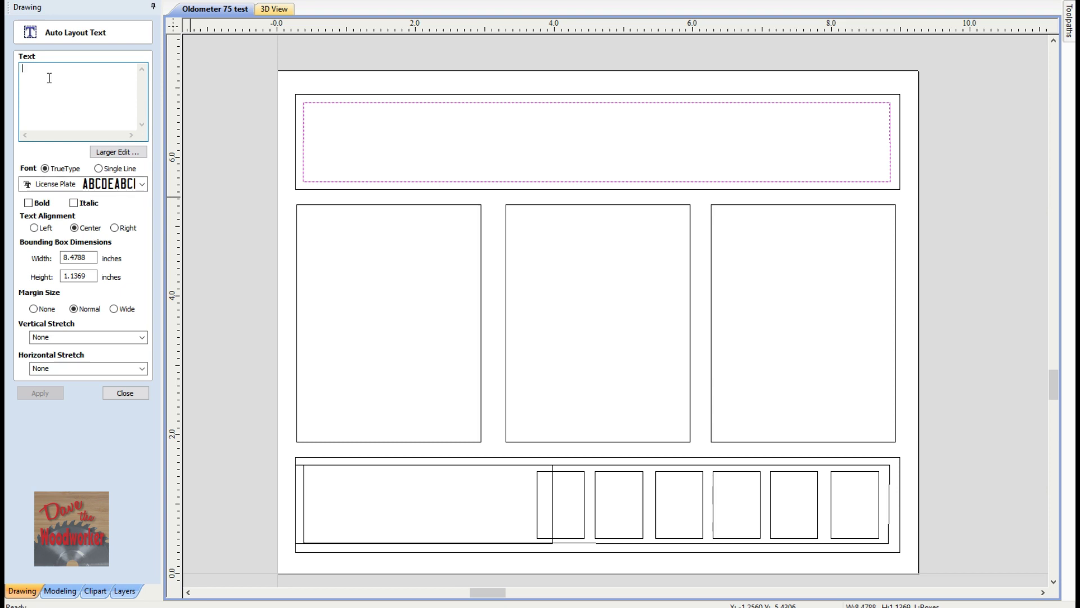
{"action": "type", "text": "0"}
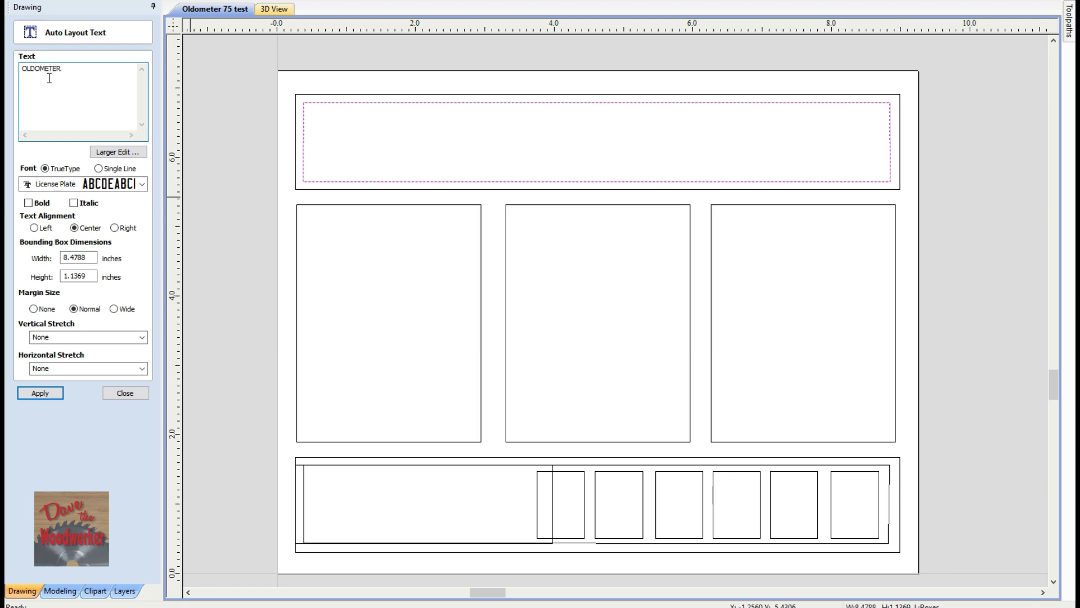
{"action": "left_click", "coordinate": [45, 397]}
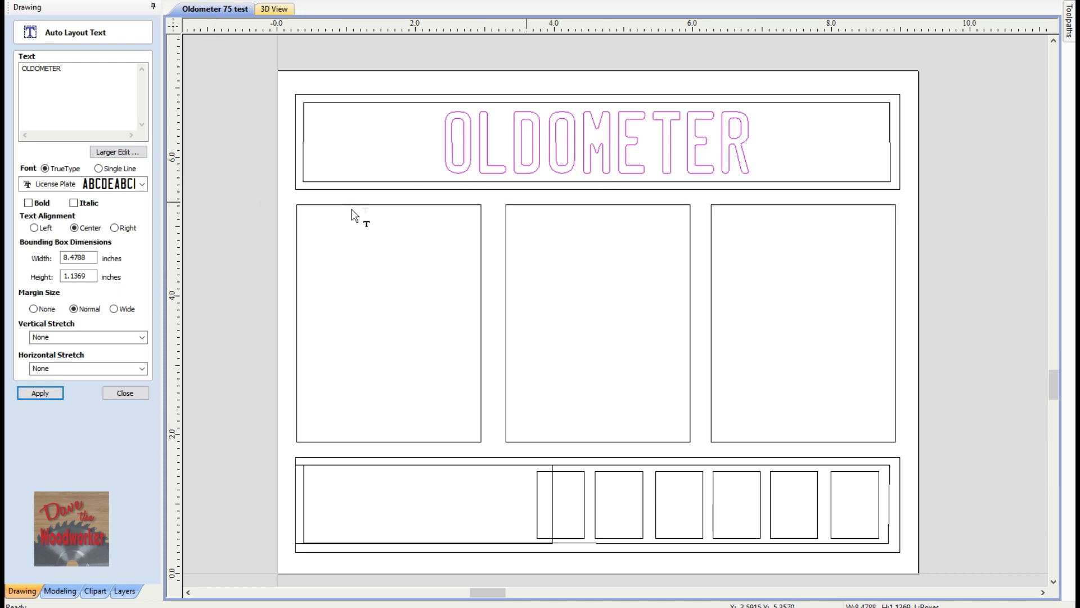
Spread the OLDOMETER lettering across its banner by setting the horizontal stretch to Stretch Kerning, and finish the text layout
{"action": "left_click", "coordinate": [143, 369]}
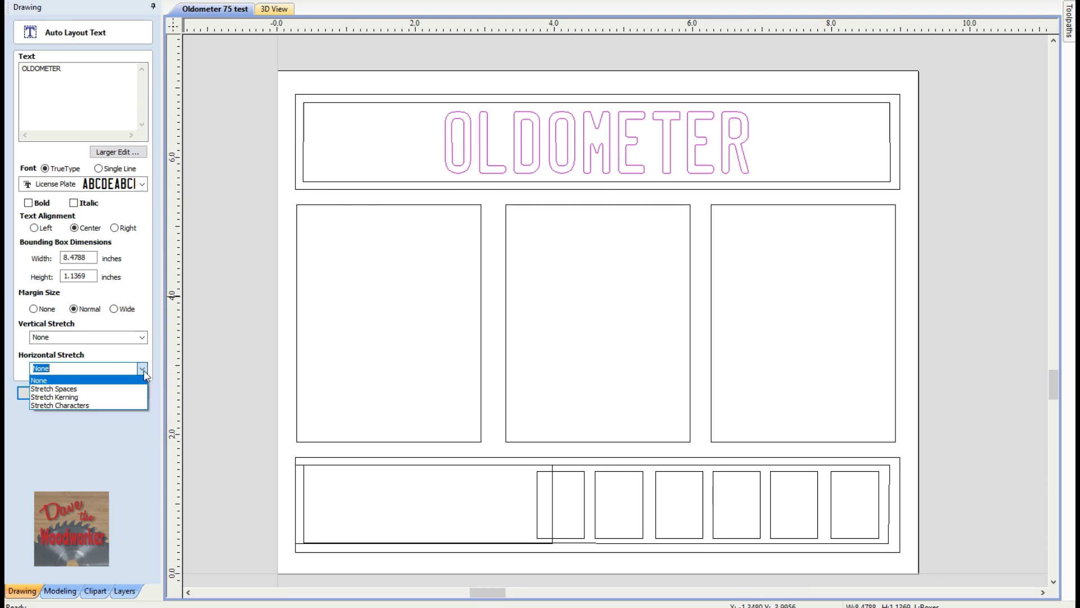
{"action": "left_click", "coordinate": [71, 388]}
{"action": "left_click", "coordinate": [47, 394]}
{"action": "left_click", "coordinate": [143, 369]}
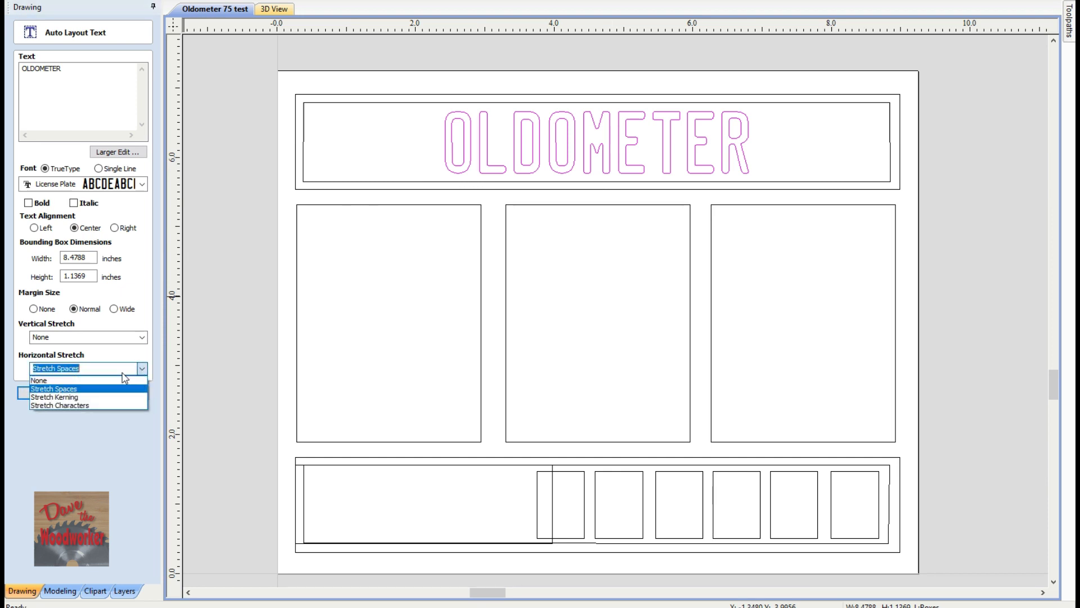
{"action": "left_click", "coordinate": [56, 396]}
{"action": "left_click", "coordinate": [57, 395]}
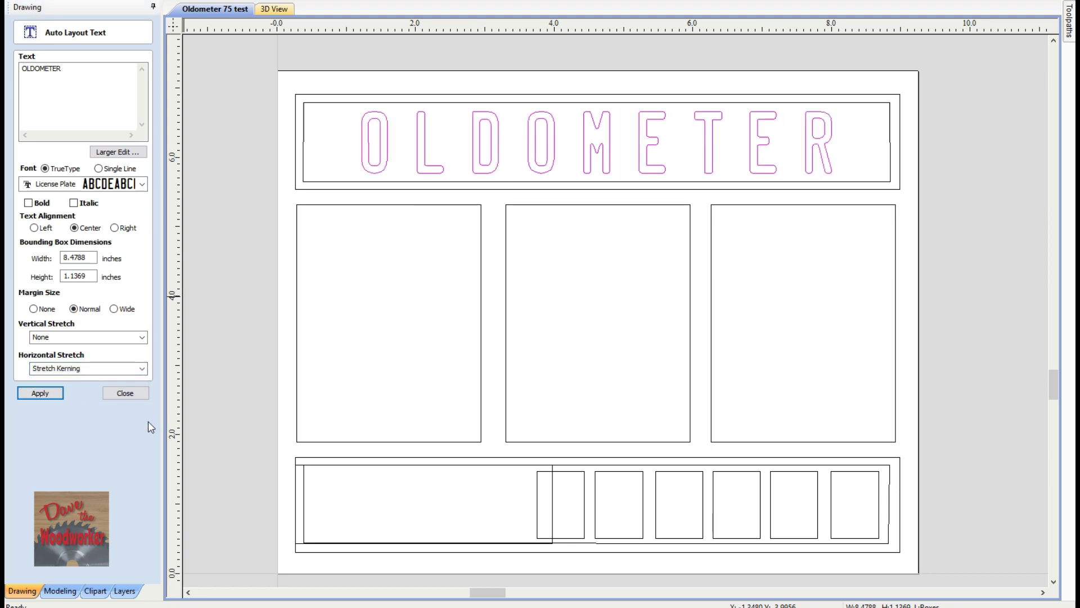
{"action": "left_click", "coordinate": [124, 393]}
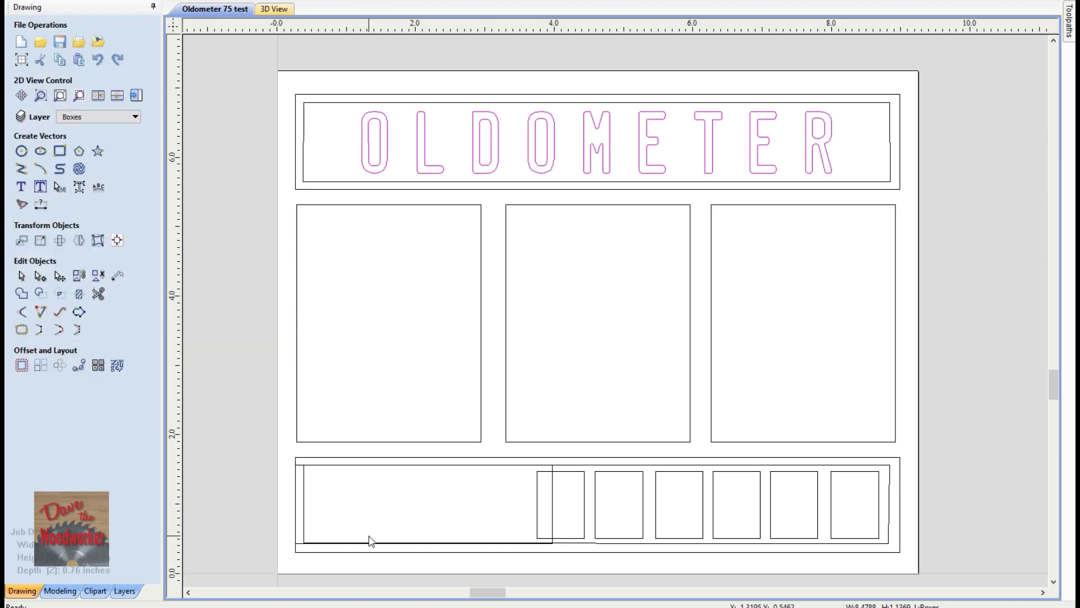
Lay out the text DAYS in the wide rectangle at the left end of the lower banner
{"action": "left_click", "coordinate": [554, 510]}
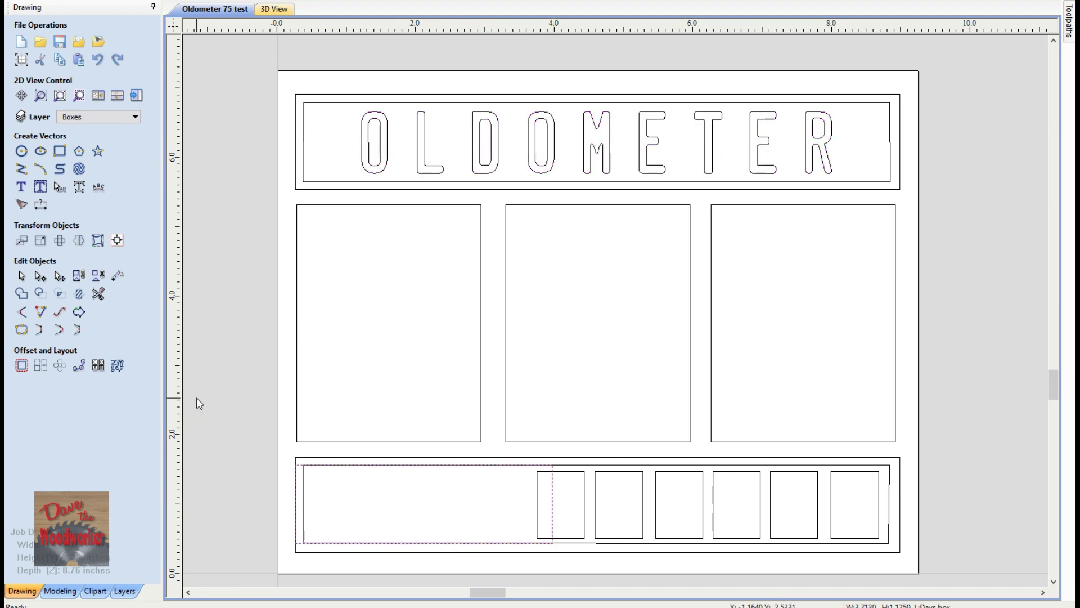
{"action": "left_click", "coordinate": [40, 187]}
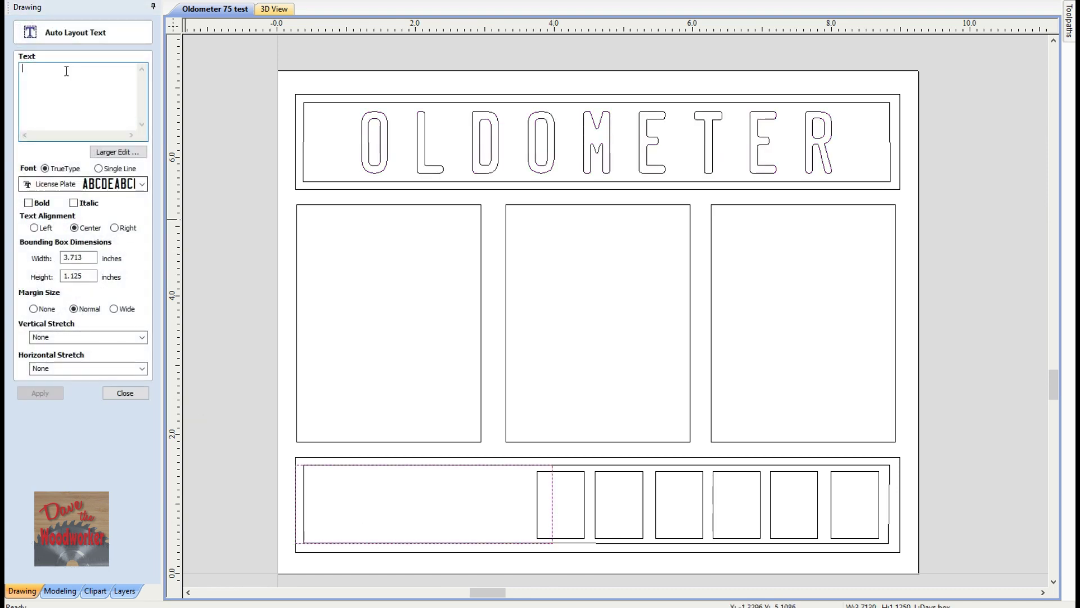
{"action": "type", "text": "DAYS"}
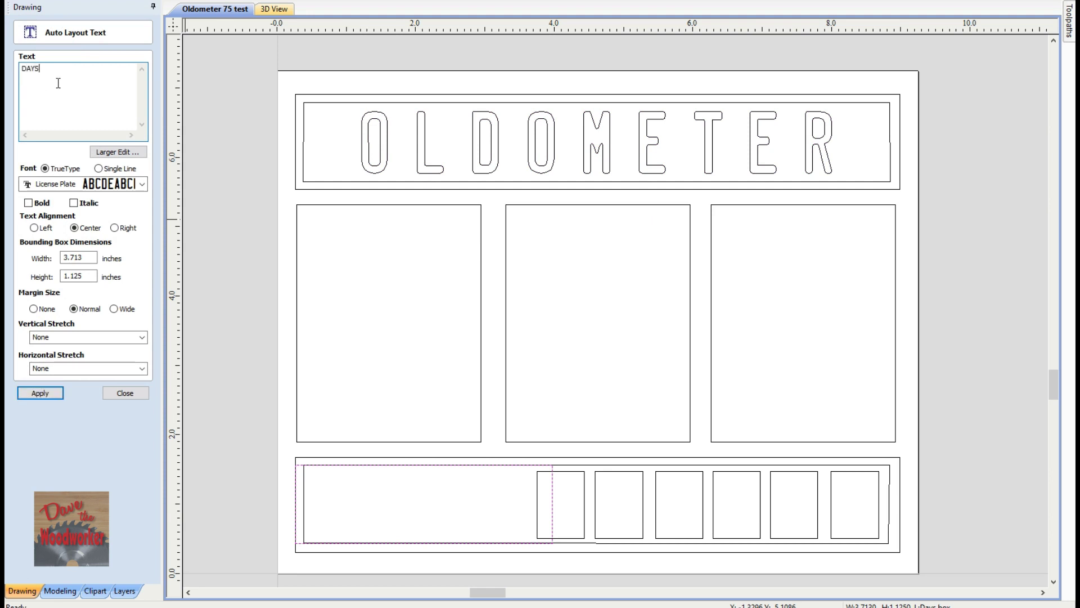
{"action": "left_click", "coordinate": [39, 392]}
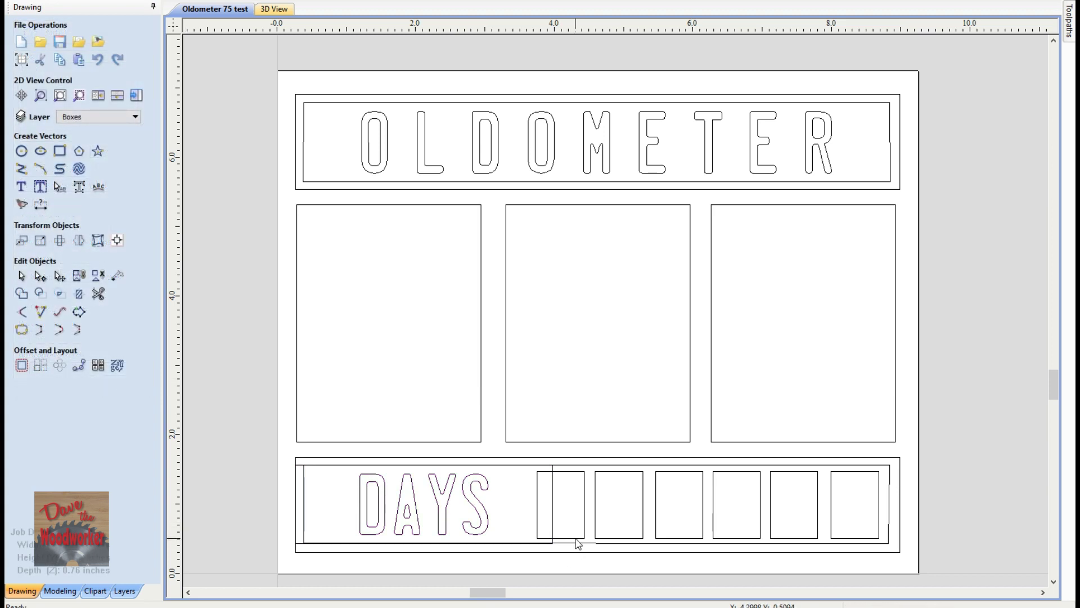
Lay out the digits 0 and 2 in the first and second small boxes of the lower banner
{"action": "left_click", "coordinate": [576, 538]}
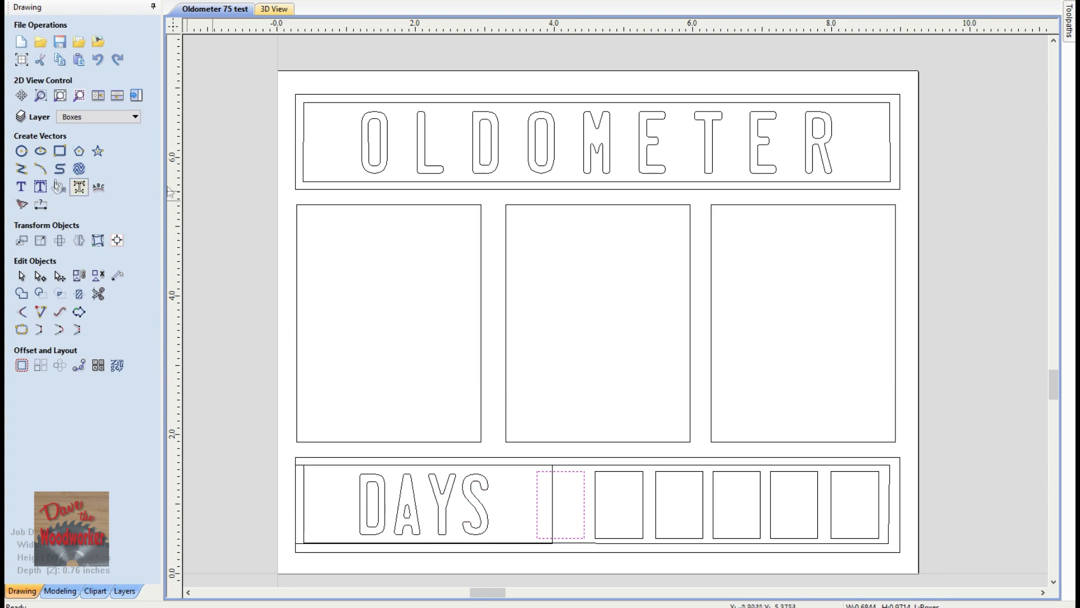
{"action": "left_click", "coordinate": [39, 187]}
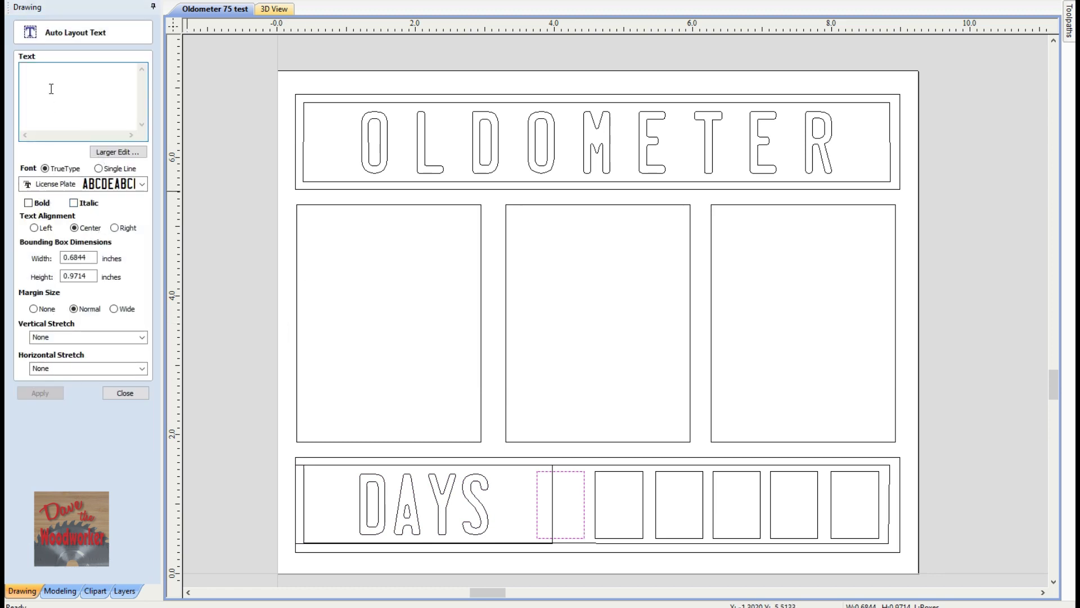
{"action": "type", "text": "0"}
{"action": "left_click", "coordinate": [39, 393]}
{"action": "left_click", "coordinate": [597, 487]}
{"action": "left_click", "coordinate": [100, 107]}
{"action": "type", "text": "2"}
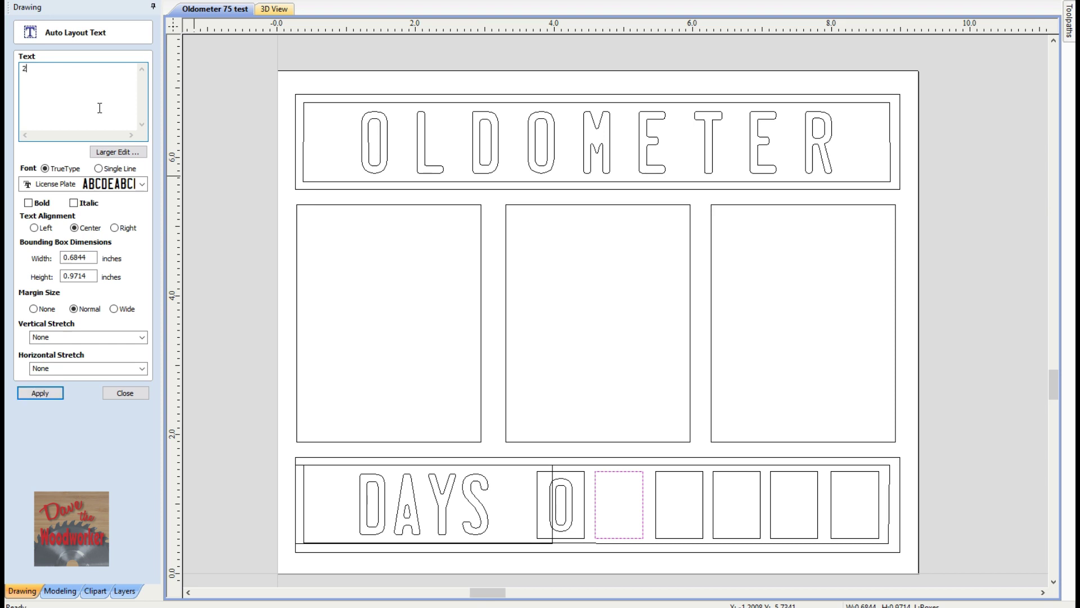
{"action": "left_click", "coordinate": [38, 395]}
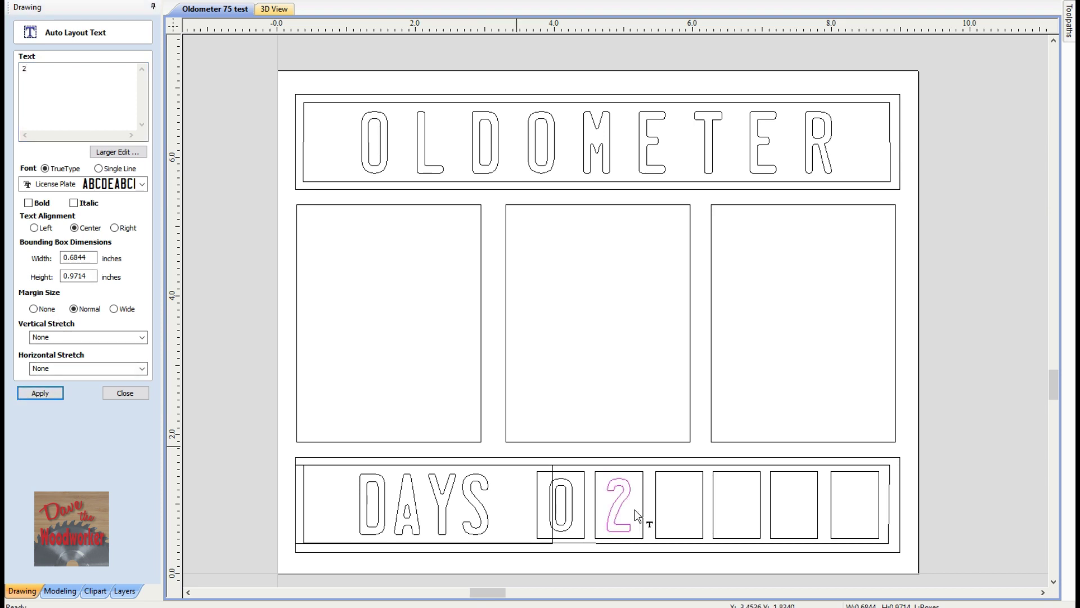
Lay out the digits 7 and 3 in the third and fourth small boxes of the lower banner
{"action": "left_click", "coordinate": [661, 503]}
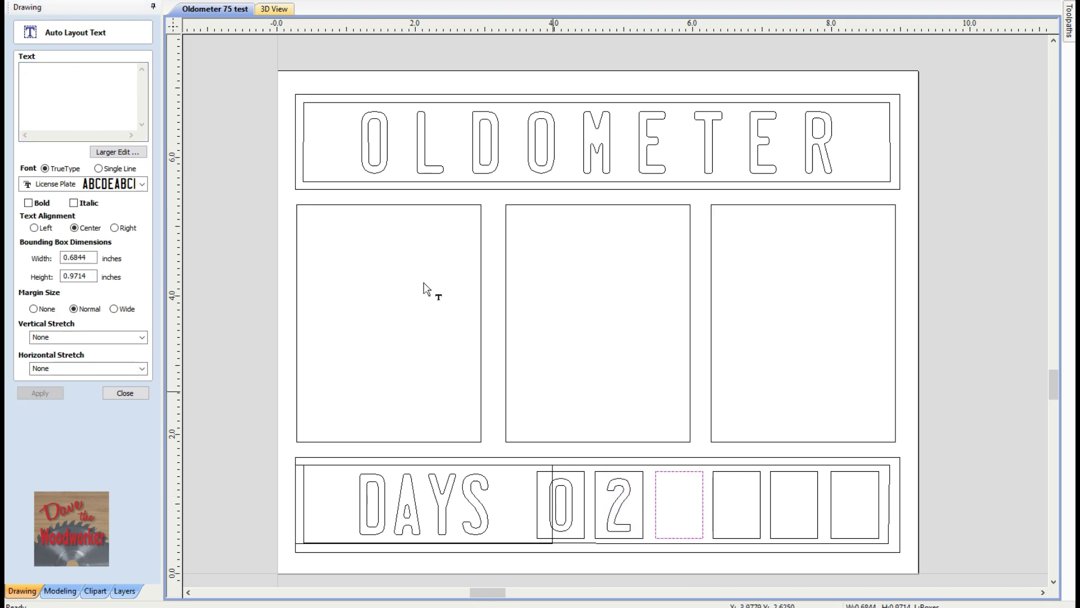
{"action": "left_click", "coordinate": [72, 101]}
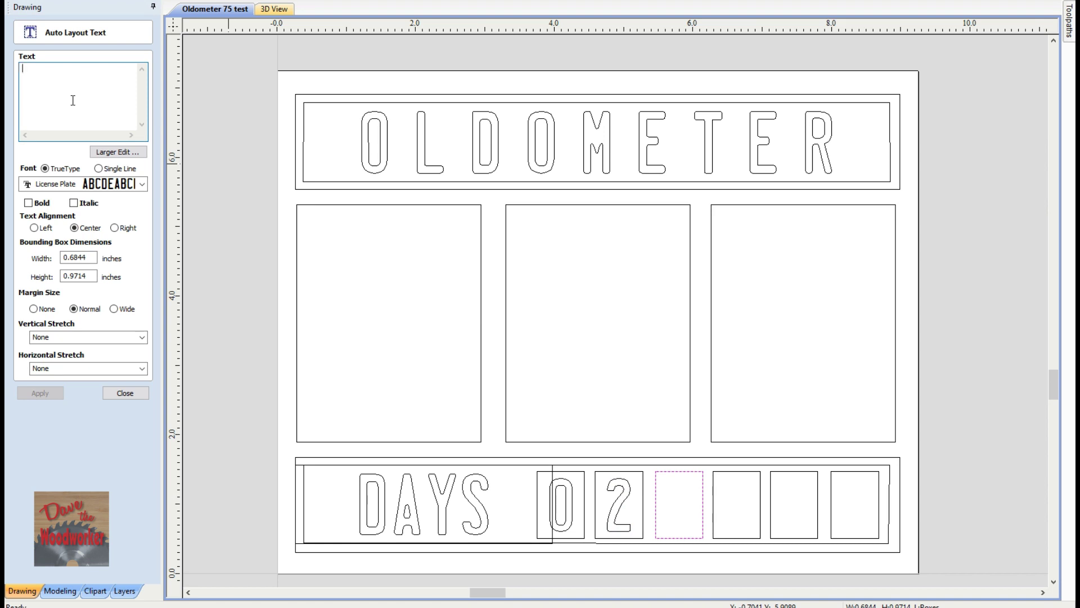
{"action": "type", "text": "7"}
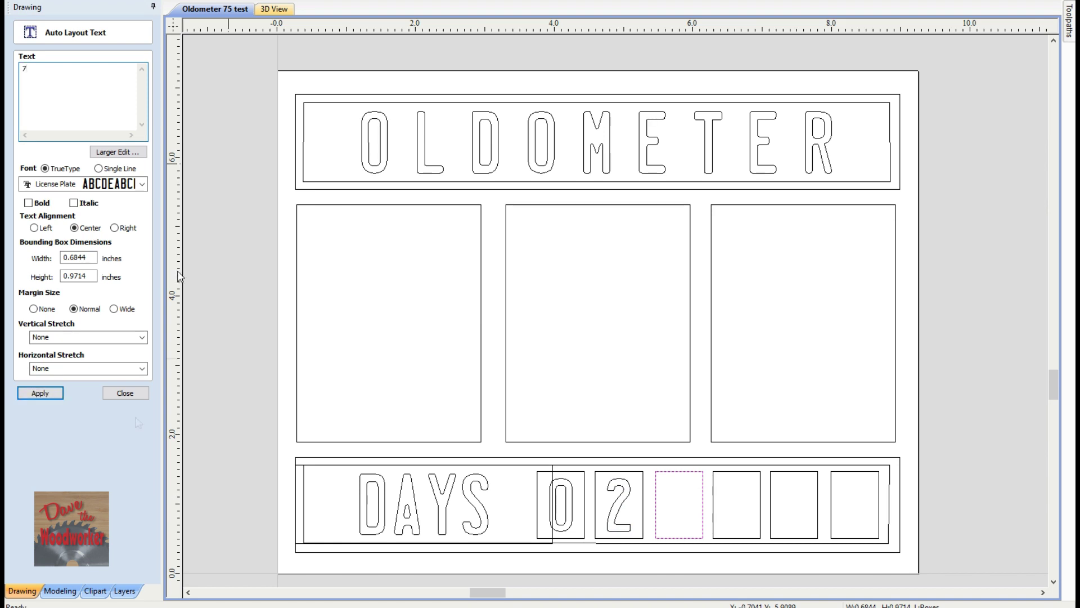
{"action": "left_click", "coordinate": [38, 394]}
{"action": "left_click", "coordinate": [719, 496]}
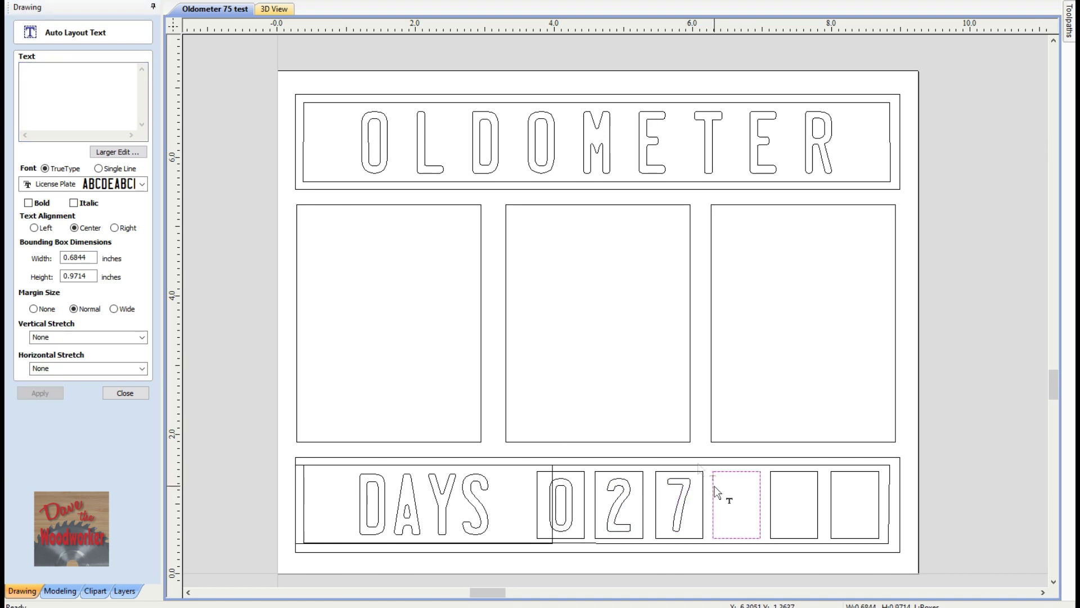
{"action": "left_click", "coordinate": [73, 94]}
{"action": "type", "text": "3"}
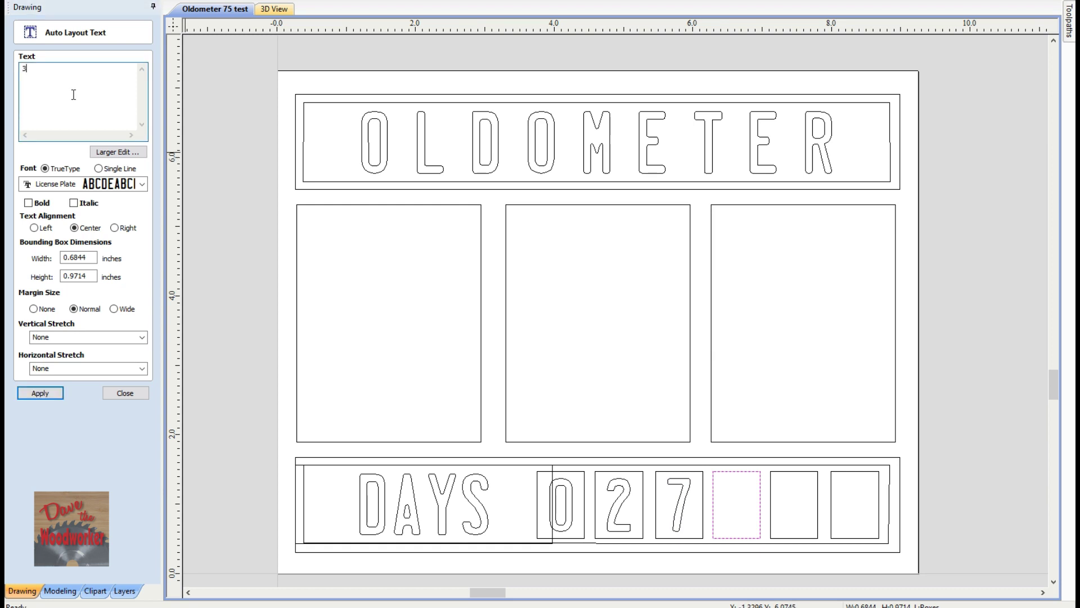
{"action": "left_click", "coordinate": [31, 392]}
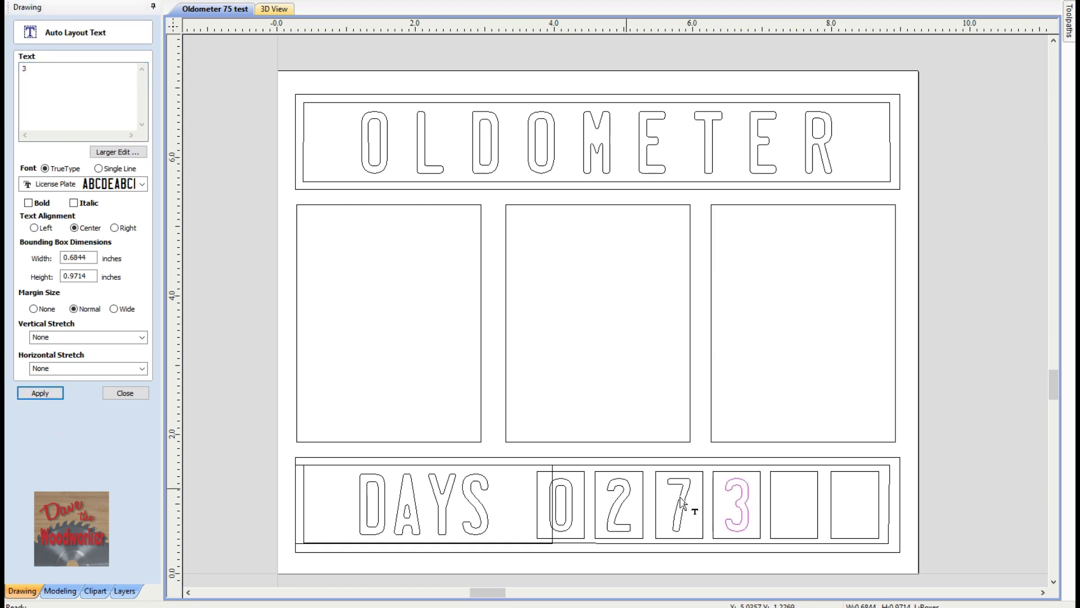
Lay out the digits 7 and 5 in the fifth and sixth small boxes of the lower banner
{"action": "left_click", "coordinate": [774, 506]}
{"action": "left_click", "coordinate": [78, 85]}
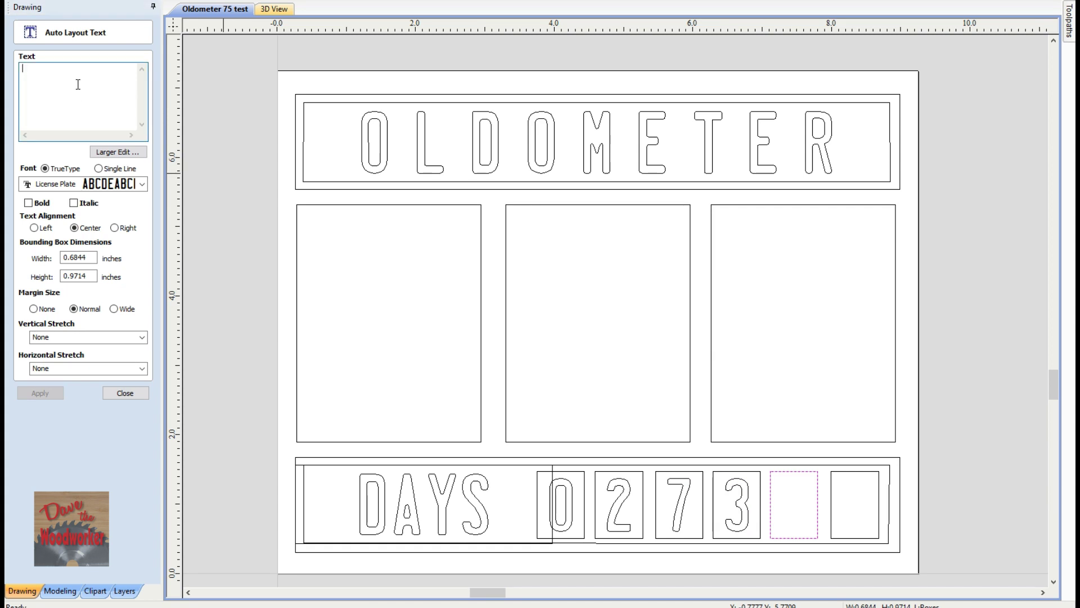
{"action": "type", "text": "7"}
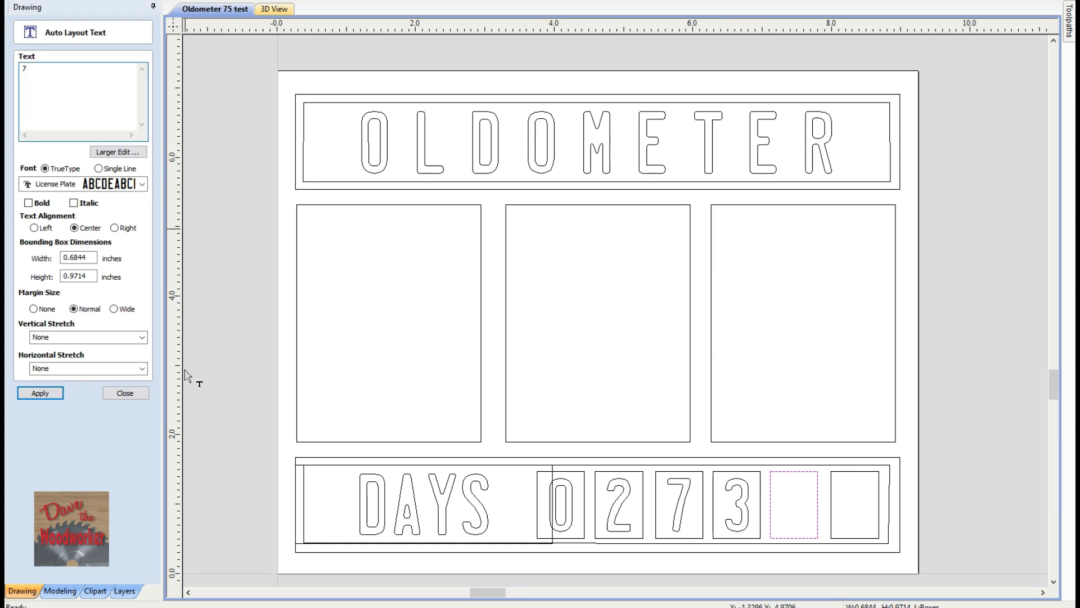
{"action": "left_click", "coordinate": [45, 393]}
{"action": "left_click", "coordinate": [834, 504]}
{"action": "left_click", "coordinate": [78, 92]}
{"action": "type", "text": "5"}
{"action": "left_click", "coordinate": [39, 394]}
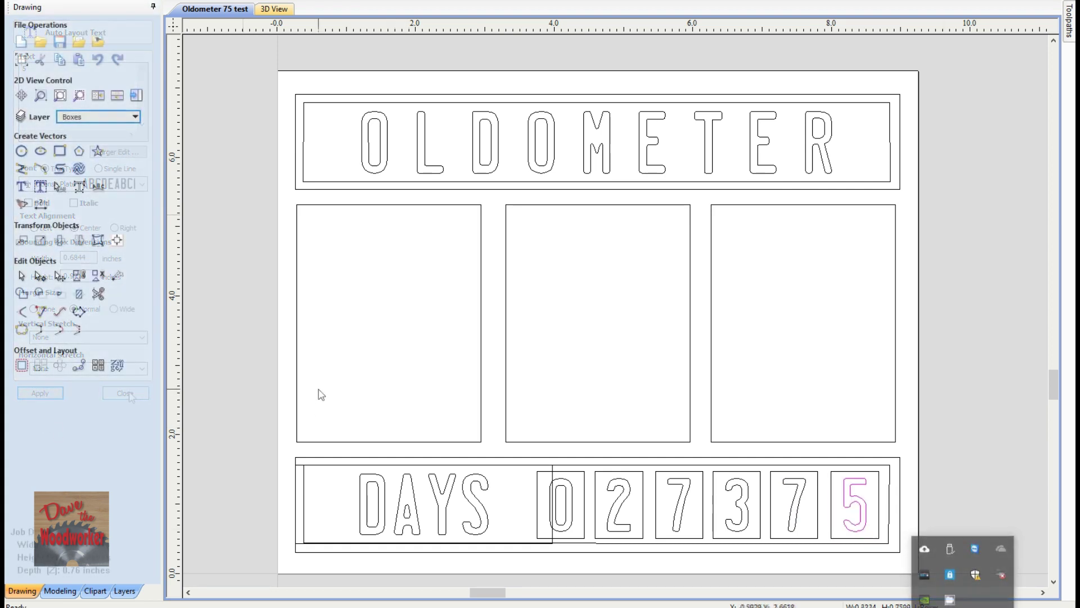
Lay out a bold 0 in the left large box with Wide margins and horizontal stretch set to Stretch Characters
{"action": "left_click", "coordinate": [298, 316]}
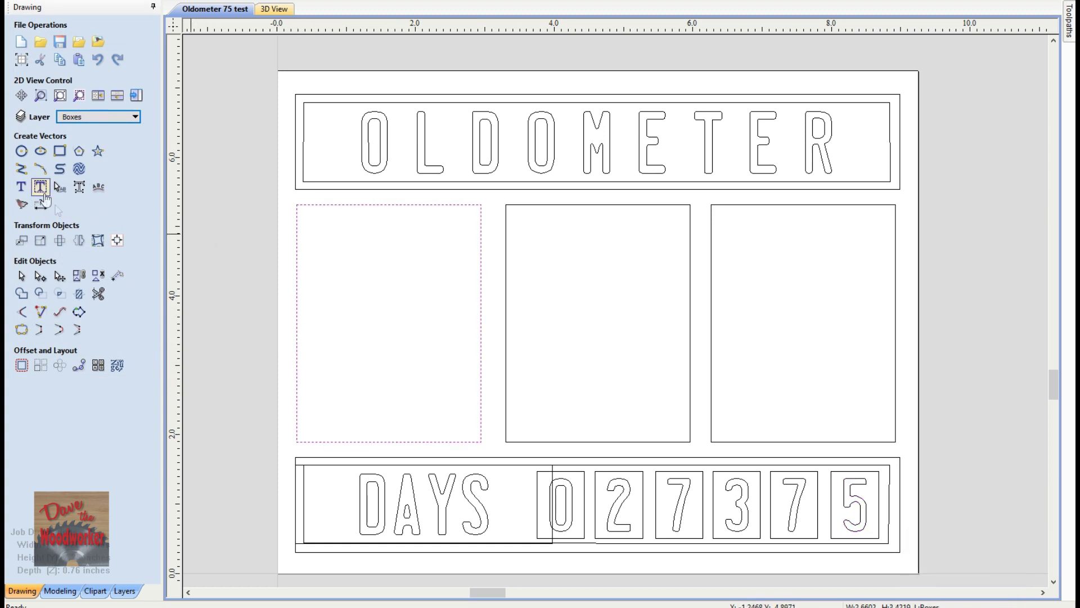
{"action": "left_click", "coordinate": [40, 187]}
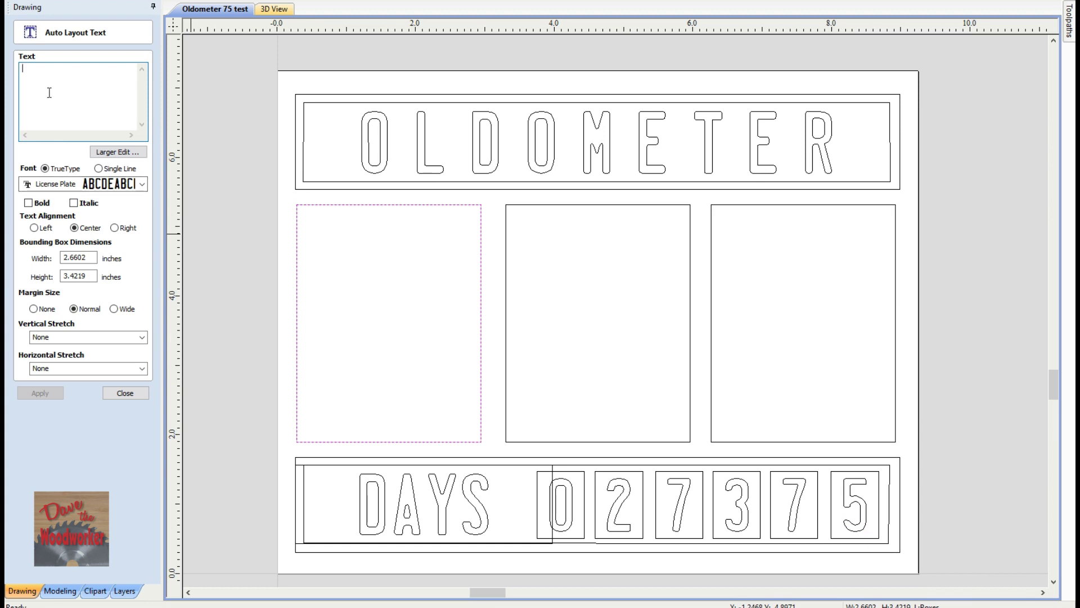
{"action": "type", "text": "0"}
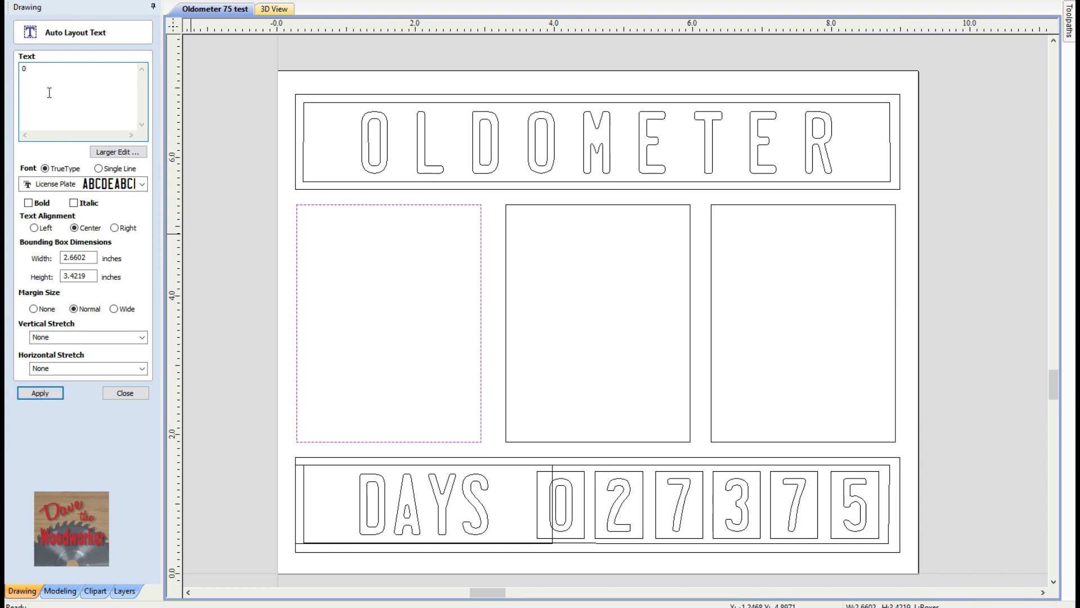
{"action": "left_click", "coordinate": [28, 204]}
{"action": "left_click", "coordinate": [114, 309]}
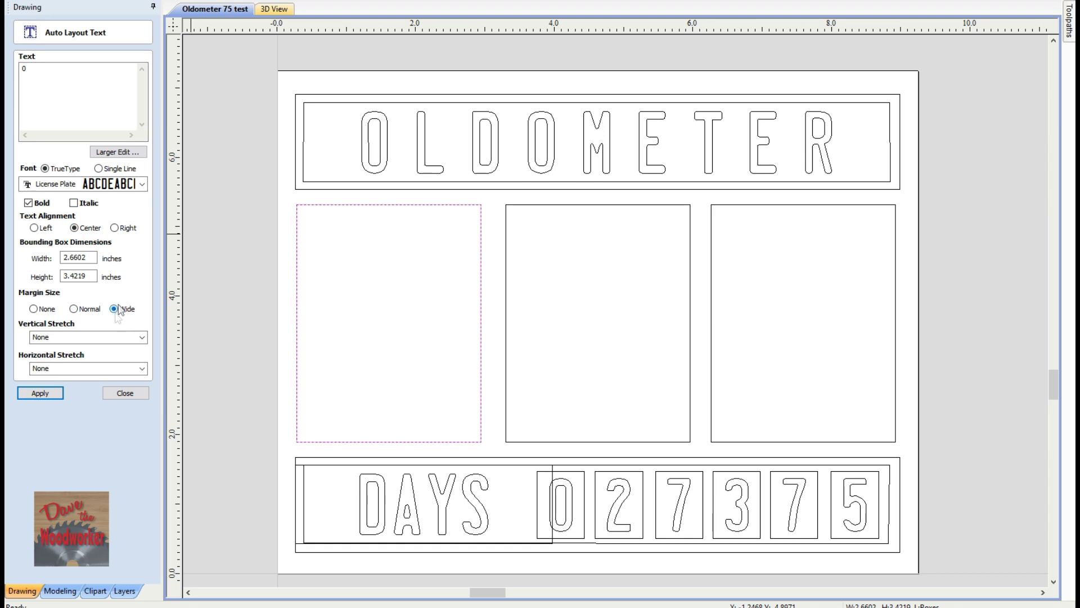
{"action": "left_click", "coordinate": [141, 369]}
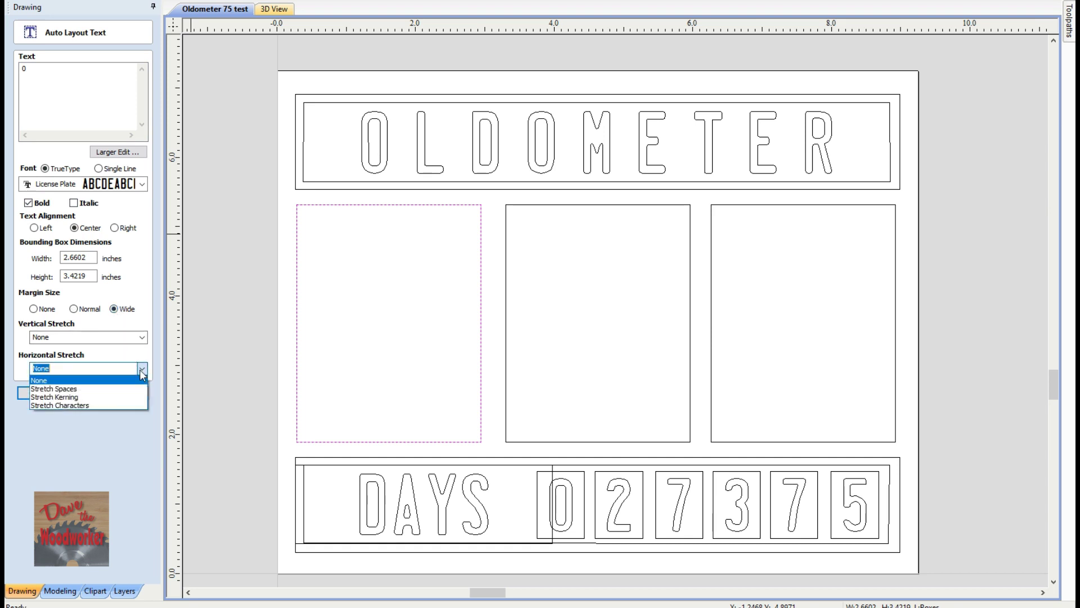
{"action": "left_click", "coordinate": [56, 405]}
{"action": "left_click", "coordinate": [40, 394]}
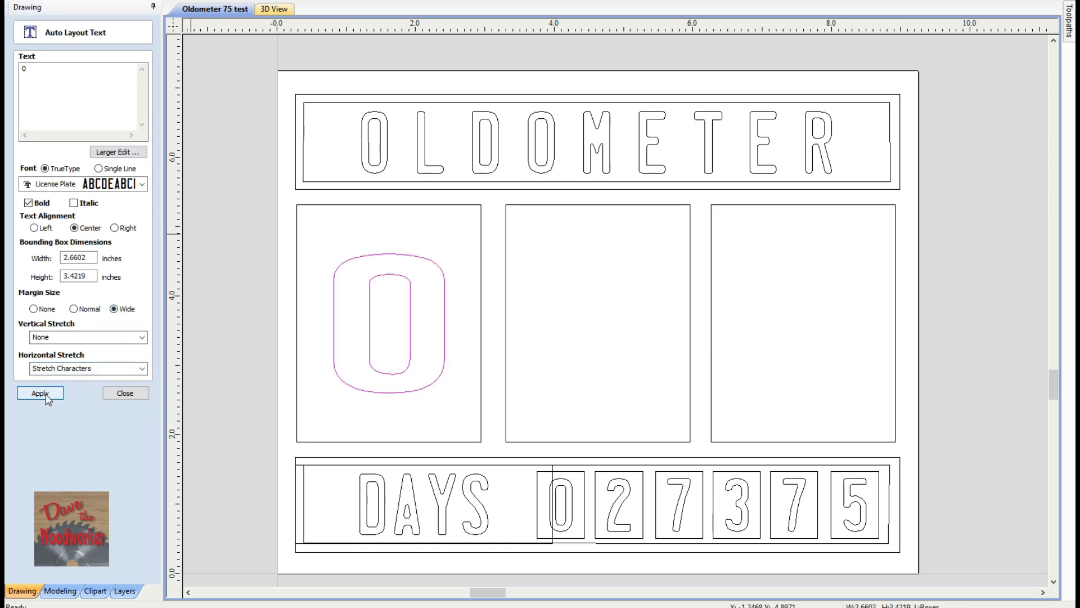
Lay out a bold 7 in the middle large box with horizontal stretch set to Stretch Characters
{"action": "left_click", "coordinate": [506, 309]}
{"action": "left_click", "coordinate": [71, 94]}
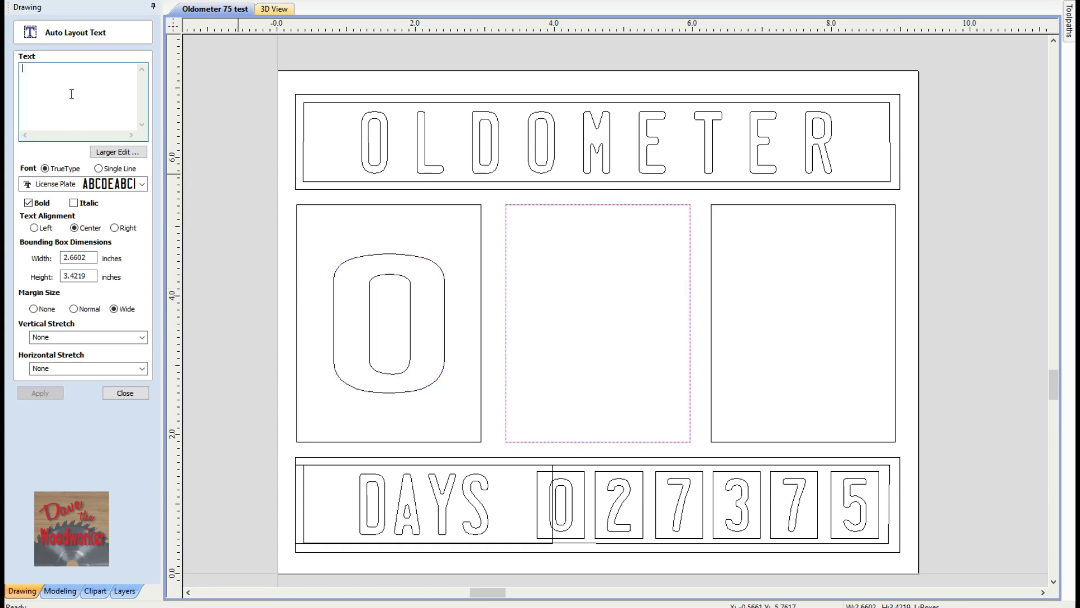
{"action": "type", "text": "7"}
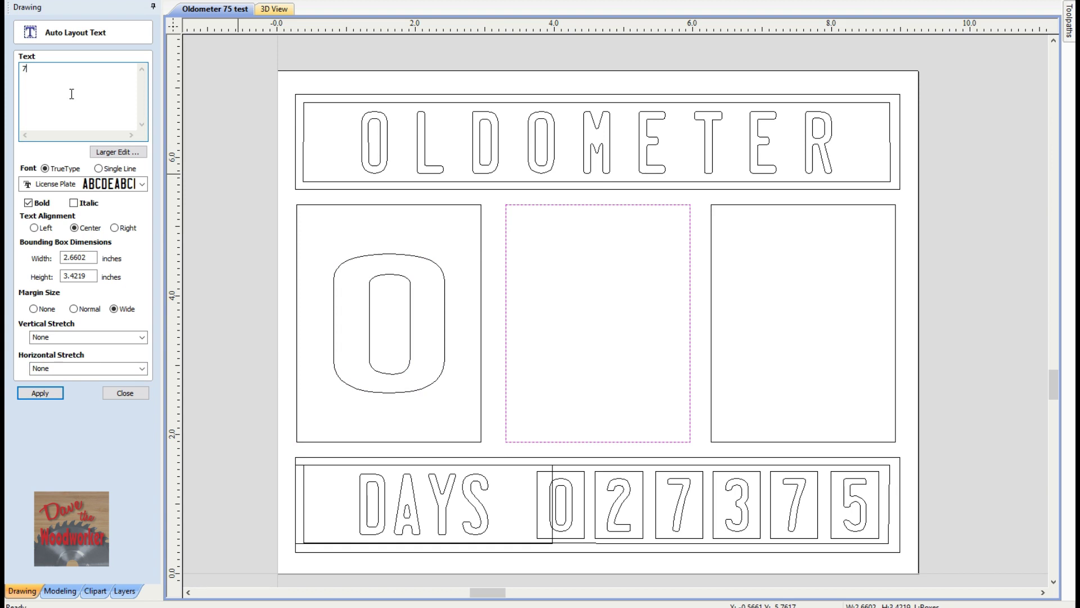
{"action": "left_click", "coordinate": [38, 395]}
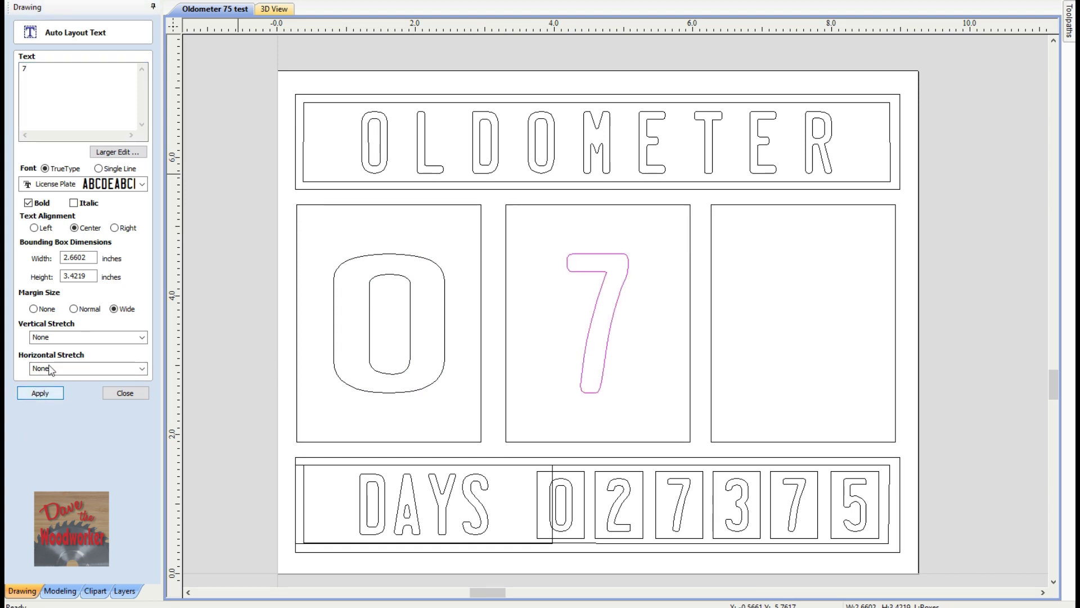
{"action": "left_click", "coordinate": [141, 369]}
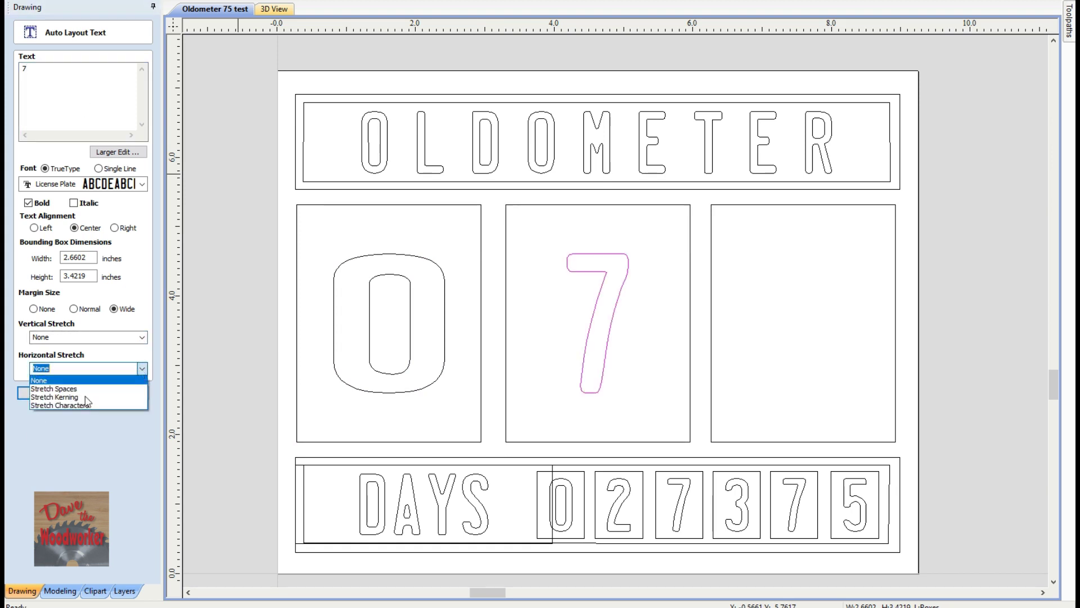
{"action": "left_click", "coordinate": [67, 405]}
{"action": "left_click", "coordinate": [40, 394]}
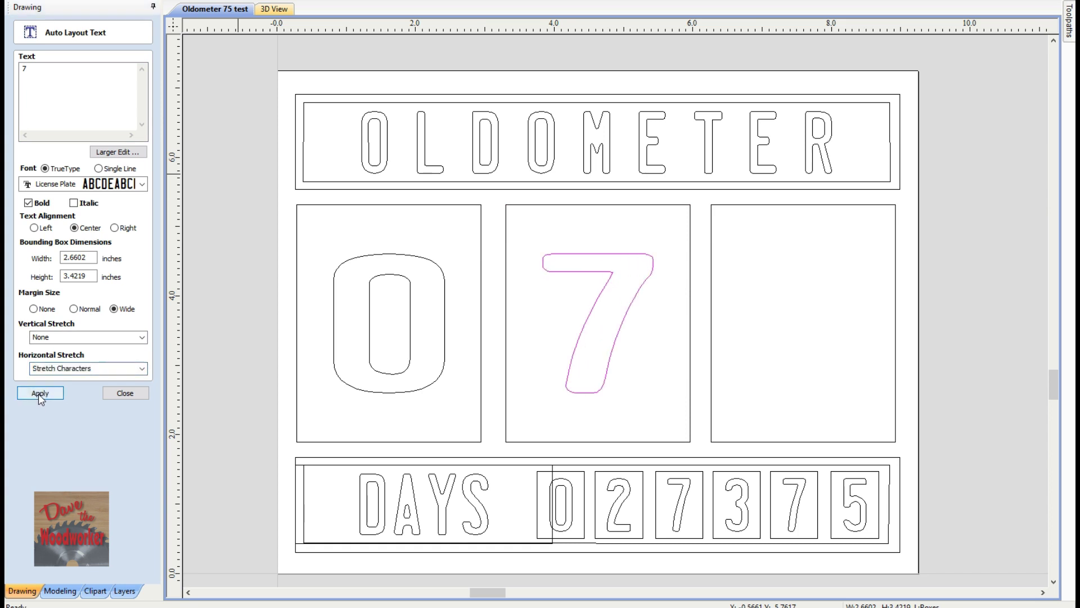
Lay out a bold 4 in the right large box with horizontal stretch set to Stretch Characters
{"action": "left_click", "coordinate": [713, 332]}
{"action": "left_click", "coordinate": [61, 92]}
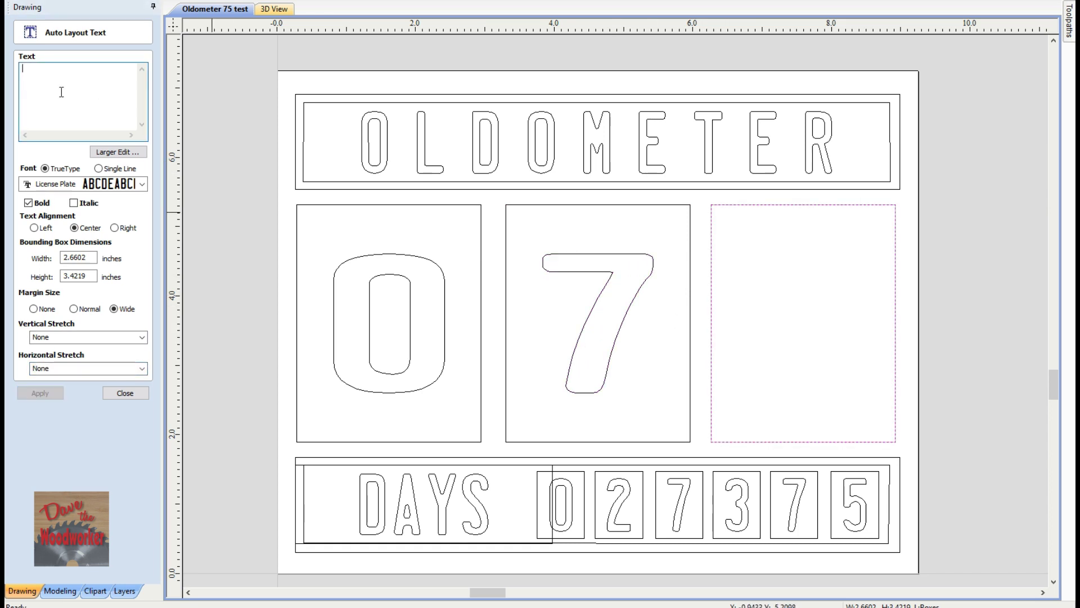
{"action": "type", "text": "4"}
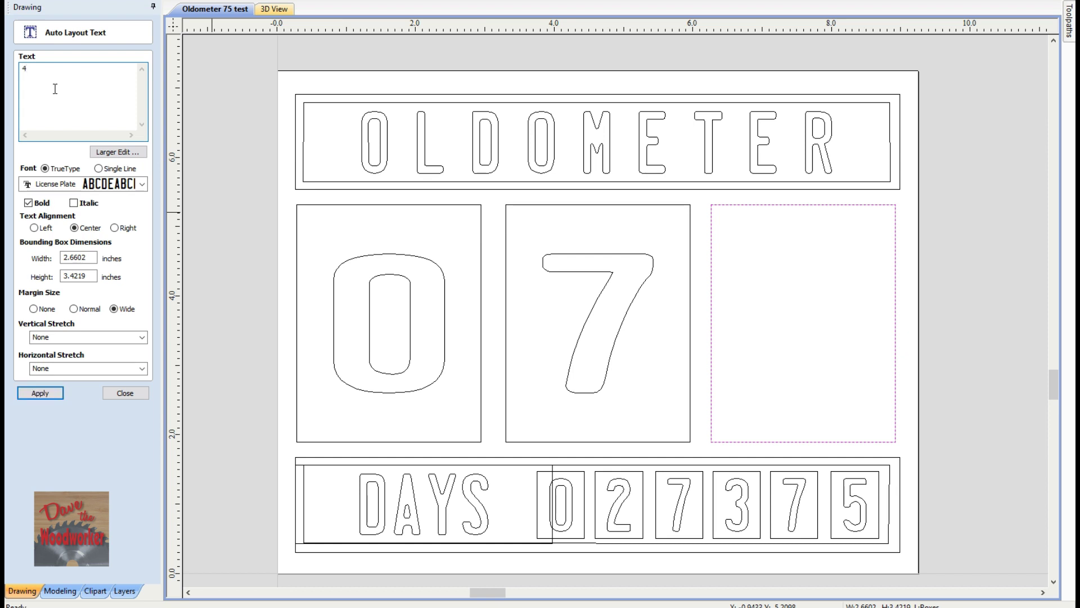
{"action": "left_click", "coordinate": [84, 368]}
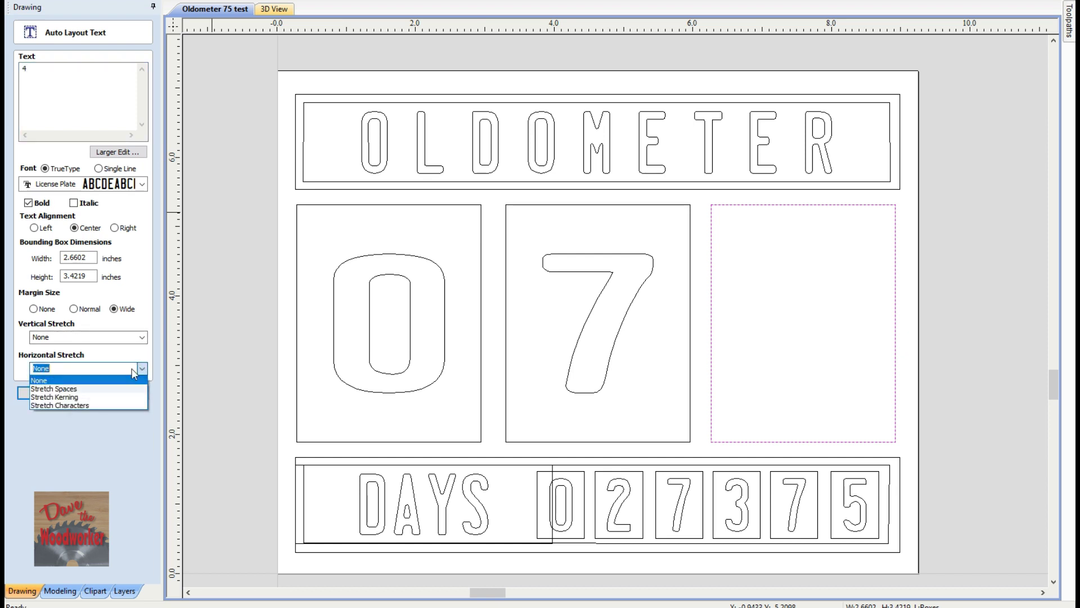
{"action": "left_click", "coordinate": [59, 405]}
{"action": "left_click", "coordinate": [39, 392]}
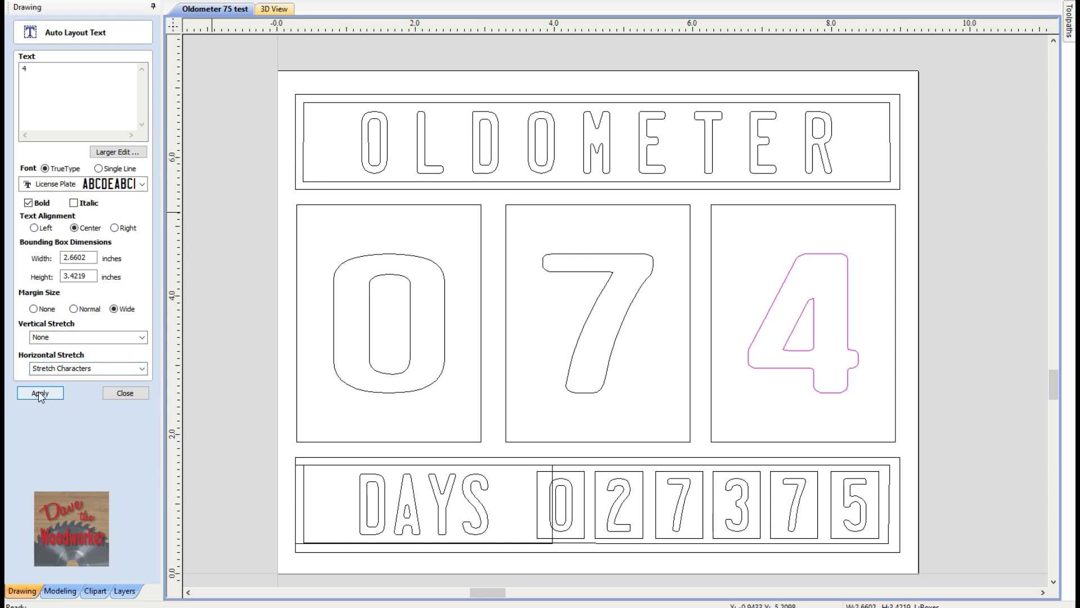
Lay out a second bold digit, 5, in the right large box using Stretch Characters, and close the text layout form
{"action": "left_click", "coordinate": [711, 295]}
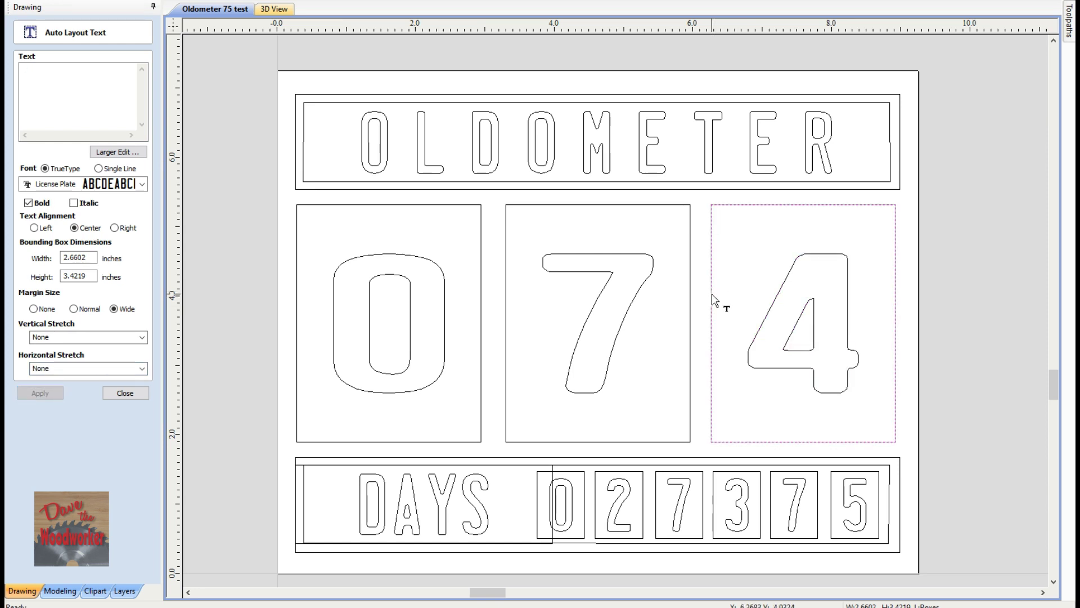
{"action": "left_click", "coordinate": [38, 79]}
{"action": "type", "text": "5"}
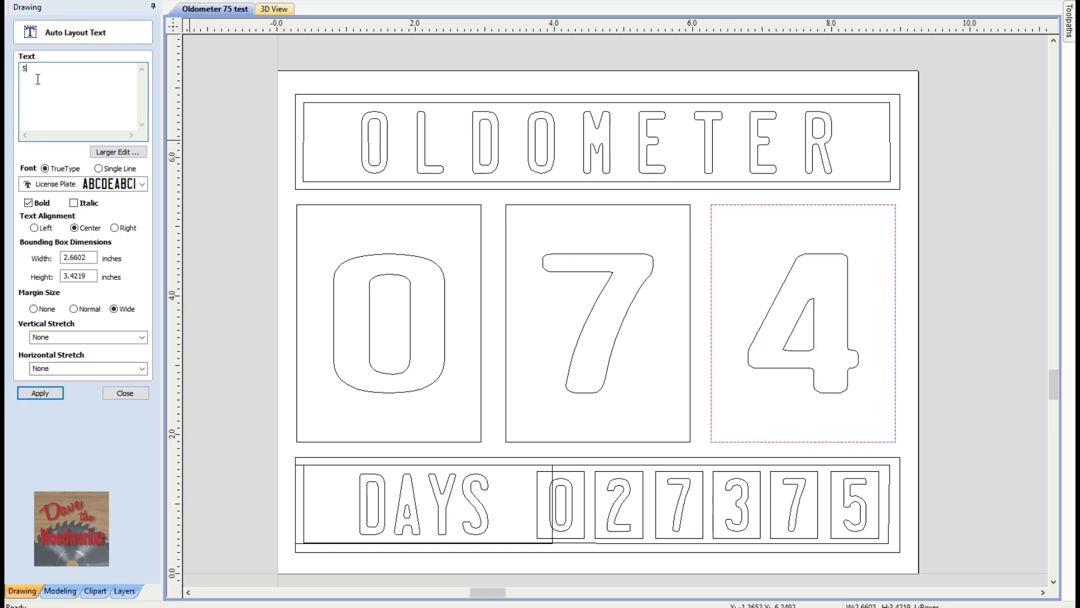
{"action": "left_click", "coordinate": [143, 368]}
{"action": "left_click", "coordinate": [61, 405]}
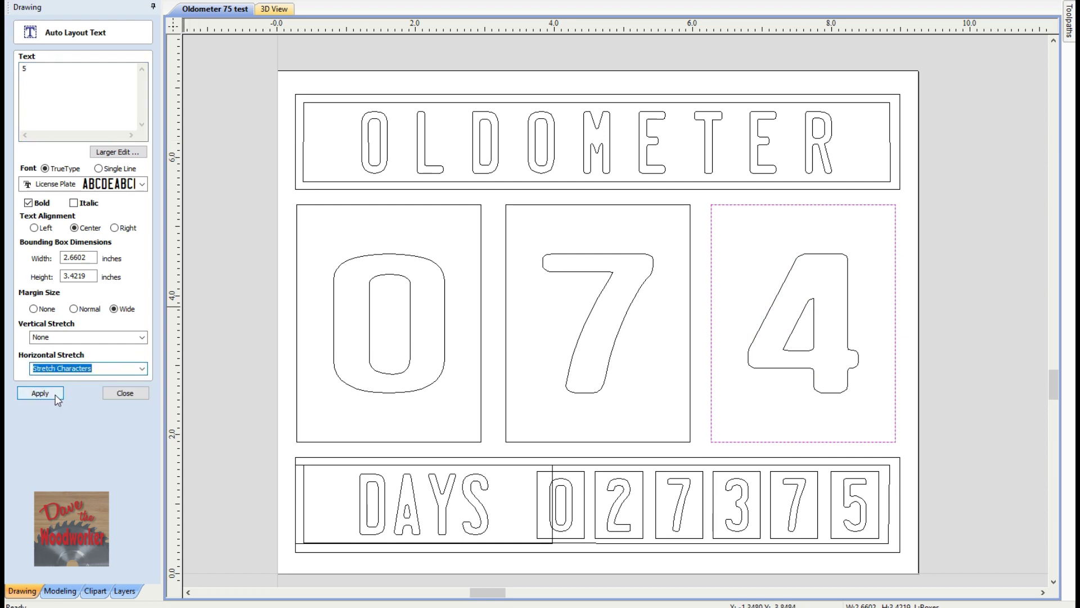
{"action": "left_click", "coordinate": [57, 400]}
{"action": "left_click", "coordinate": [125, 392]}
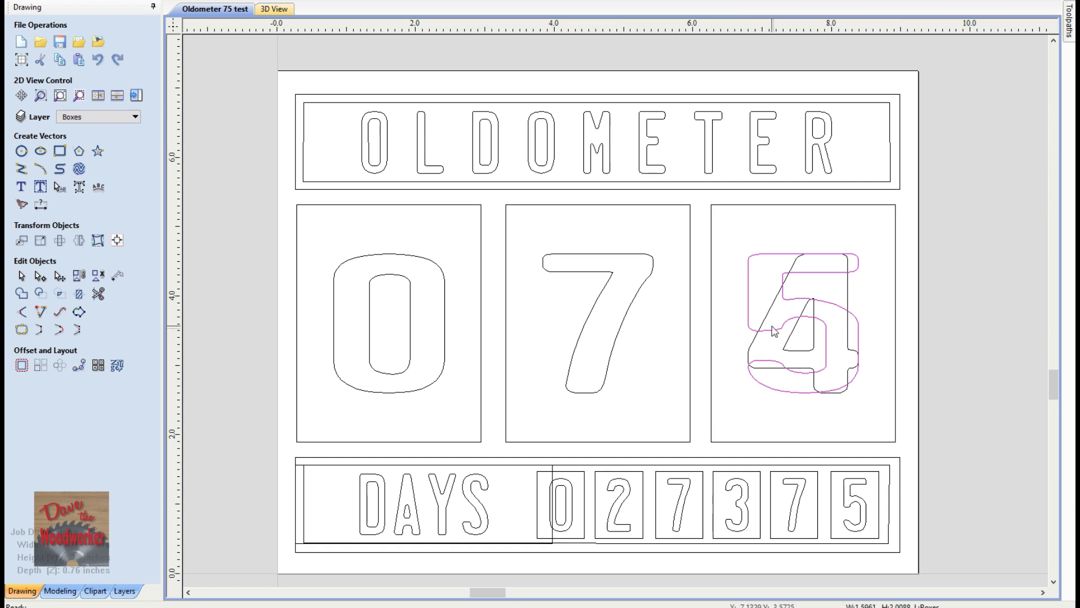
Nudge the large 5 down until its base extends past the lower edge of the right large box
{"action": "key", "text": "Down"}
{"action": "key", "text": "Down"}
{"action": "key", "text": "Down"}
{"action": "key", "text": "Down"}
{"action": "key", "text": "Down"}
{"action": "key", "text": "Down"}
{"action": "key", "text": "Down"}
{"action": "key", "text": "Down"}
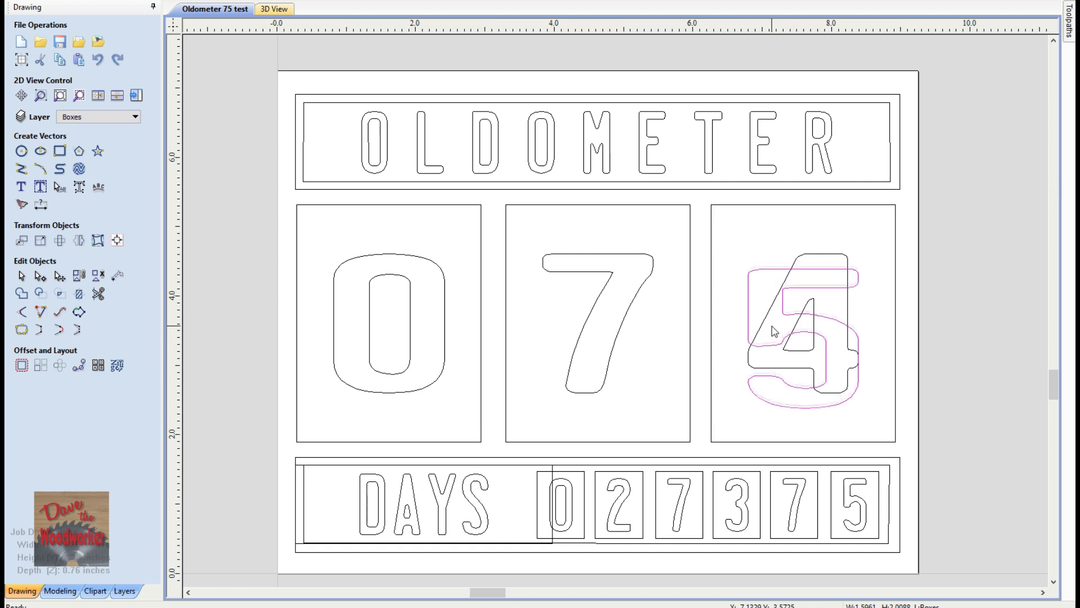
{"action": "key", "text": "Down"}
{"action": "key", "text": "Down"}
{"action": "key", "text": "Down"}
{"action": "key", "text": "Down"}
{"action": "key", "text": "Down"}
{"action": "key", "text": "Down"}
{"action": "key", "text": "Down"}
{"action": "key", "text": "Down"}
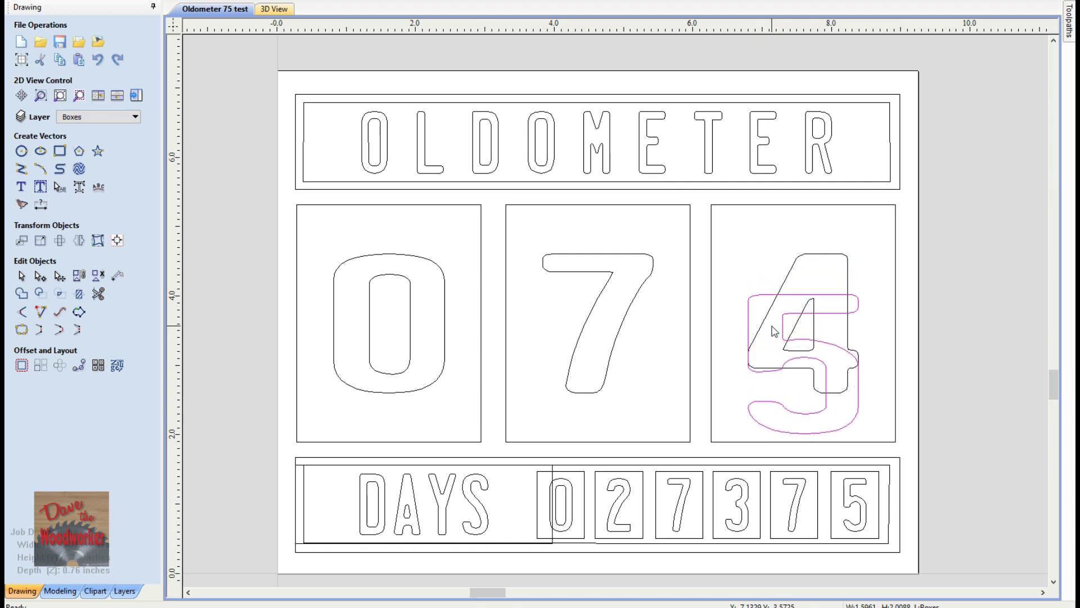
{"action": "key", "text": "Down"}
{"action": "key", "text": "Down"}
{"action": "key", "text": "Down"}
{"action": "key", "text": "Down"}
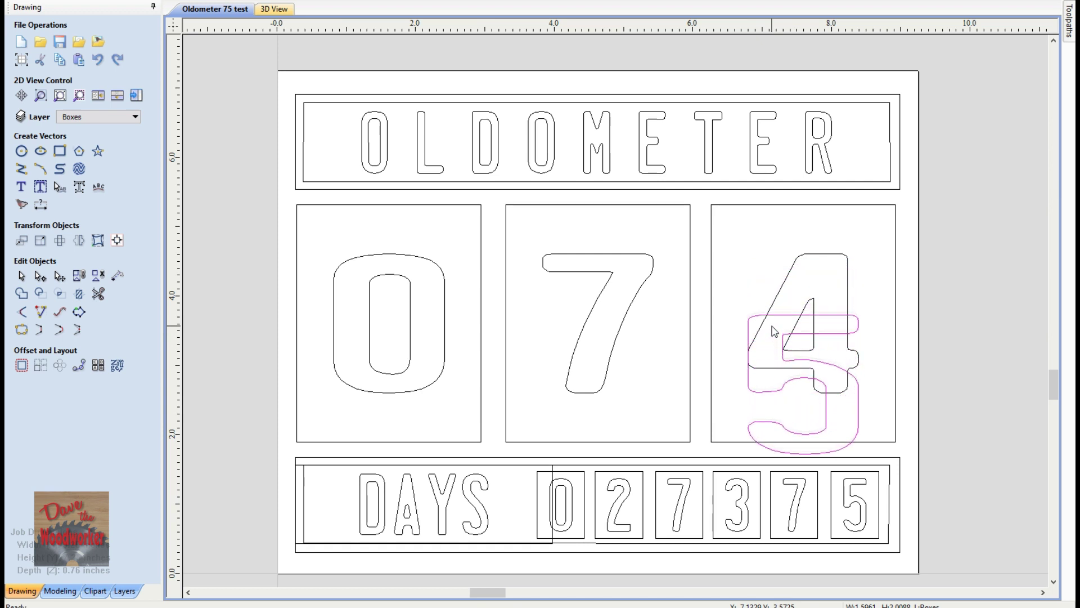
{"action": "key", "text": "Down"}
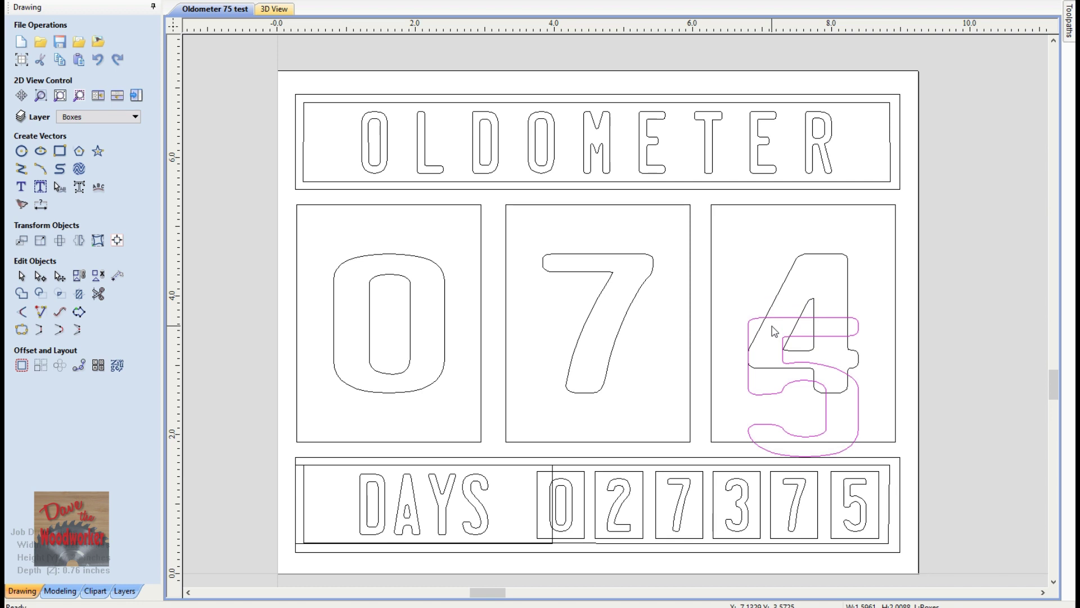
Nudge the large 4 up past the right large box's upper edge, leaving a clear gap above the 5, and deselect it
{"action": "left_click", "coordinate": [781, 295]}
{"action": "key", "text": "Up"}
{"action": "key", "text": "Up"}
{"action": "key", "text": "Up"}
{"action": "key", "text": "Up"}
{"action": "key", "text": "Up"}
{"action": "key", "text": "Up"}
{"action": "key", "text": "Up"}
{"action": "key", "text": "Up"}
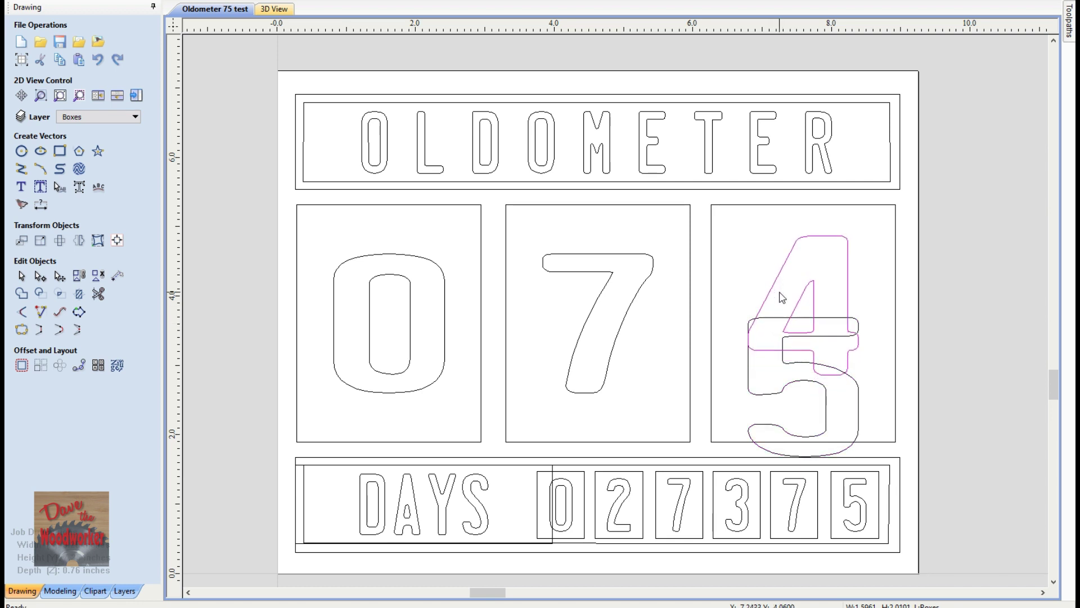
{"action": "key", "text": "Up"}
{"action": "key", "text": "Up"}
{"action": "key", "text": "Up"}
{"action": "key", "text": "Up"}
{"action": "key", "text": "Up"}
{"action": "key", "text": "Up"}
{"action": "key", "text": "Up"}
{"action": "key", "text": "Up"}
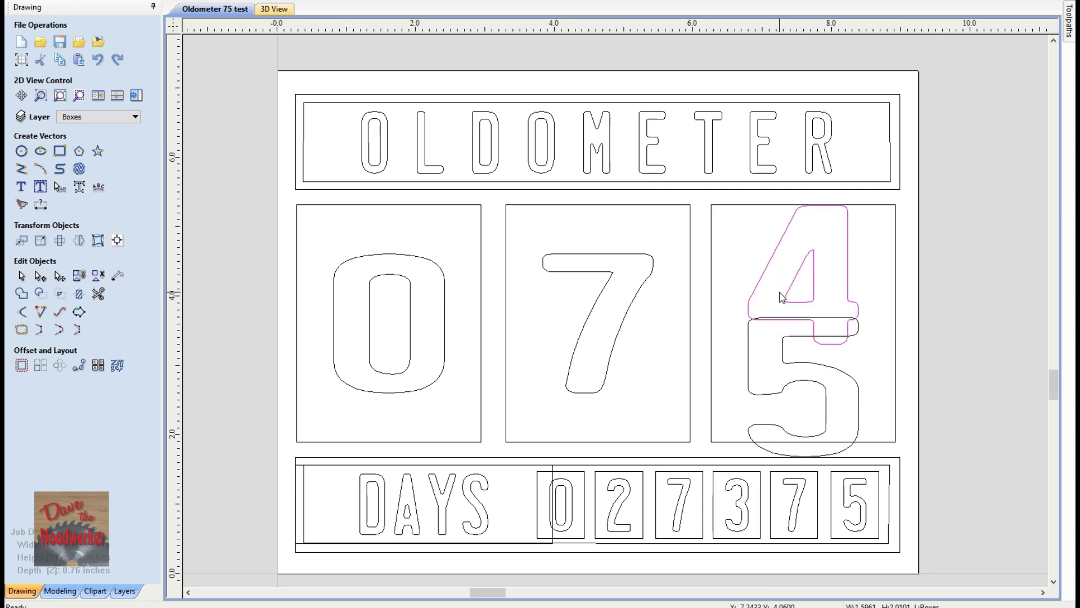
{"action": "key", "text": "Up"}
{"action": "key", "text": "Up"}
{"action": "key", "text": "Up"}
{"action": "key", "text": "Up"}
{"action": "key", "text": "Up"}
{"action": "key", "text": "Up"}
{"action": "key", "text": "Up"}
{"action": "key", "text": "Up"}
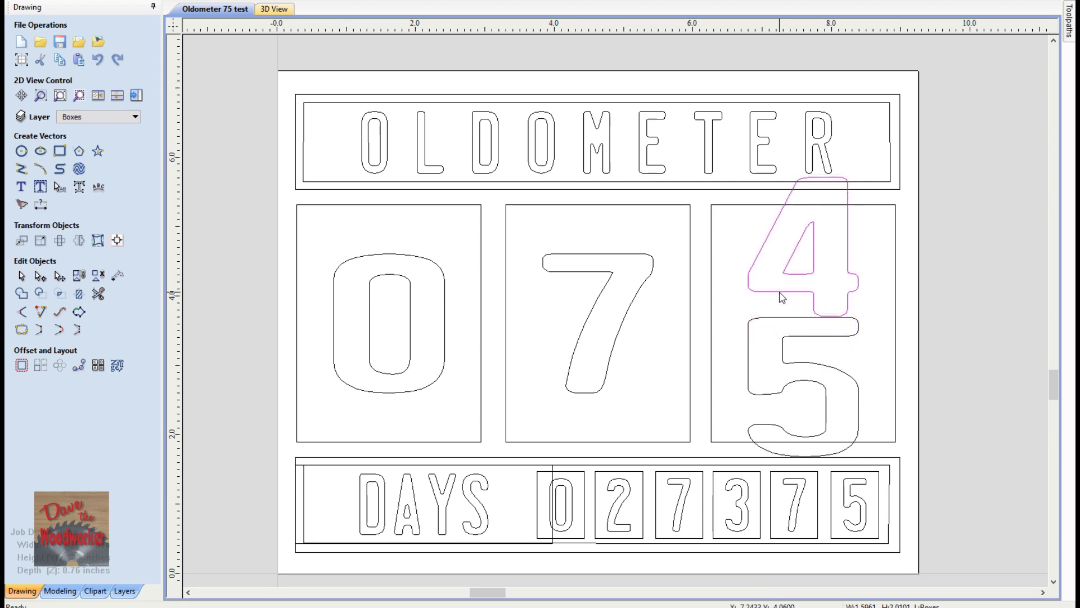
{"action": "key", "text": "Up"}
{"action": "key", "text": "Up"}
{"action": "key", "text": "Up"}
{"action": "key", "text": "Up"}
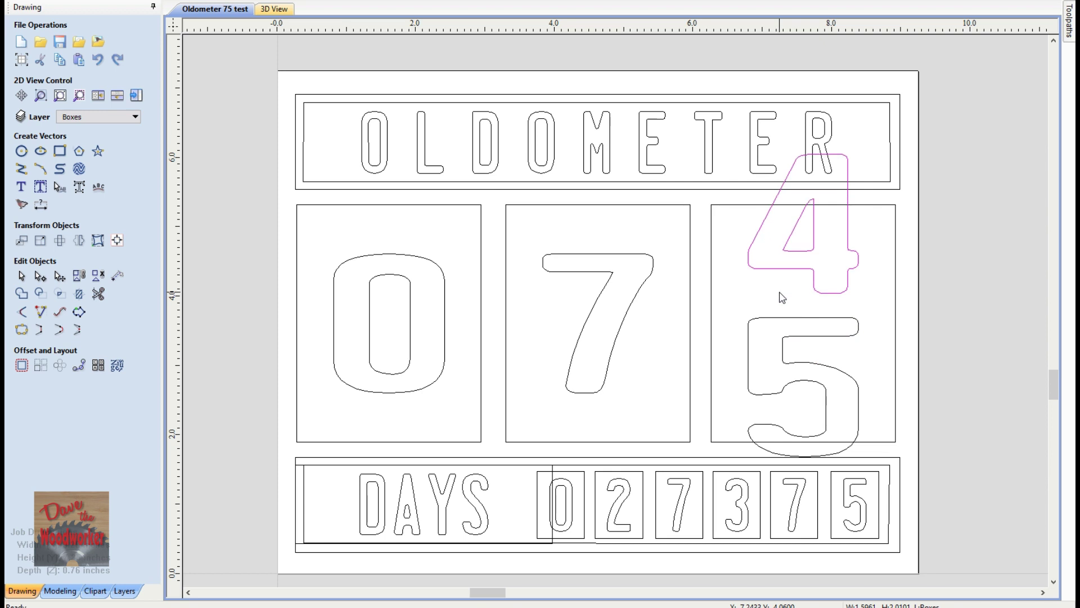
{"action": "left_click", "coordinate": [721, 318]}
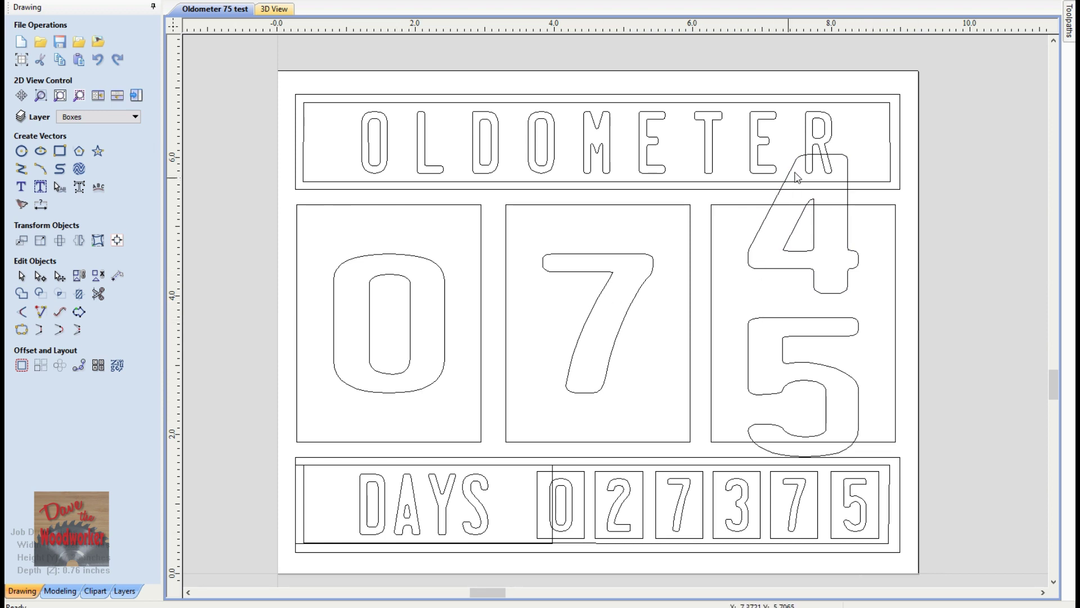
Convert the large 4 and the large 5 in the right box from text to curves
{"action": "left_click", "coordinate": [763, 236]}
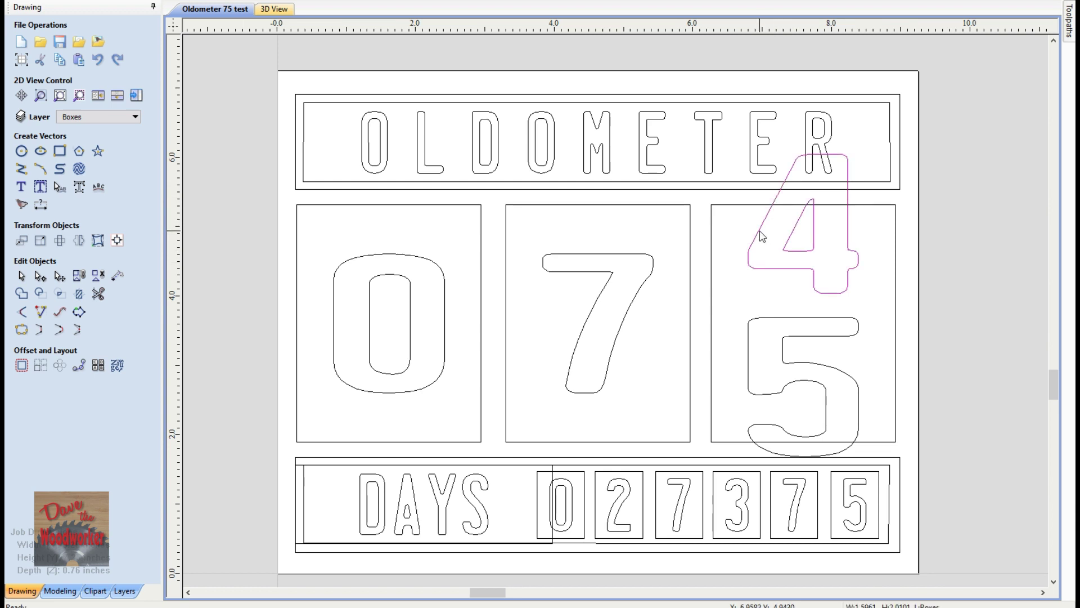
{"action": "right_click", "coordinate": [763, 237]}
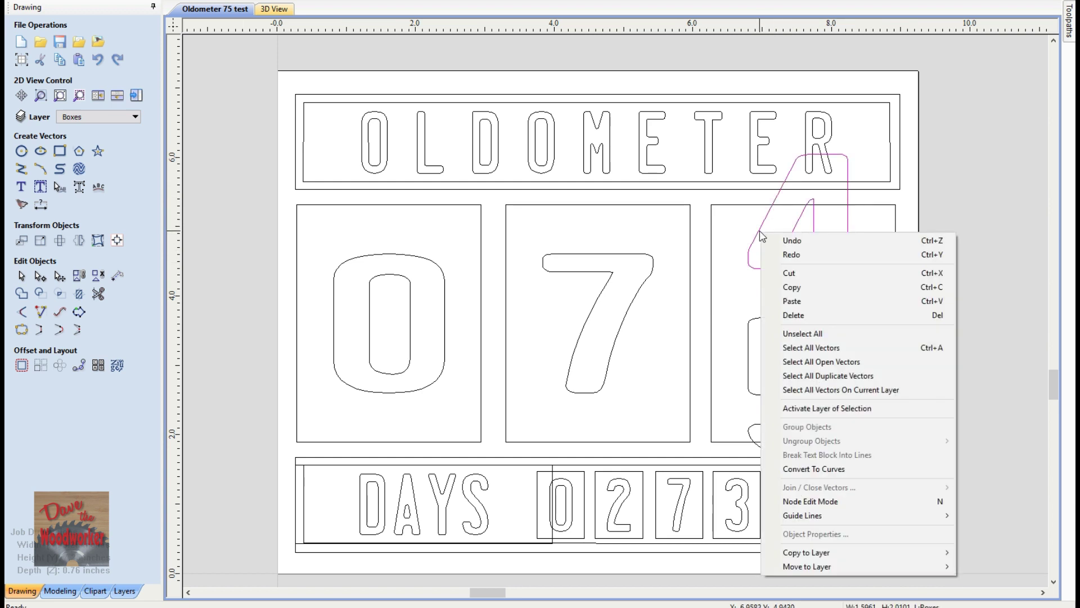
{"action": "left_click", "coordinate": [791, 470]}
{"action": "left_click", "coordinate": [754, 322]}
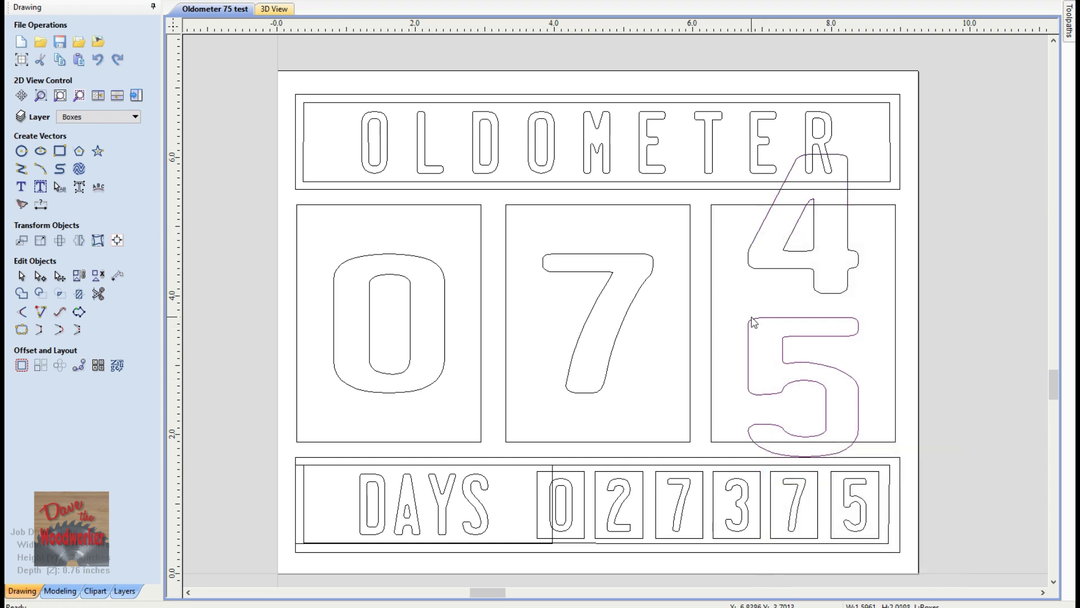
{"action": "right_click", "coordinate": [753, 319]}
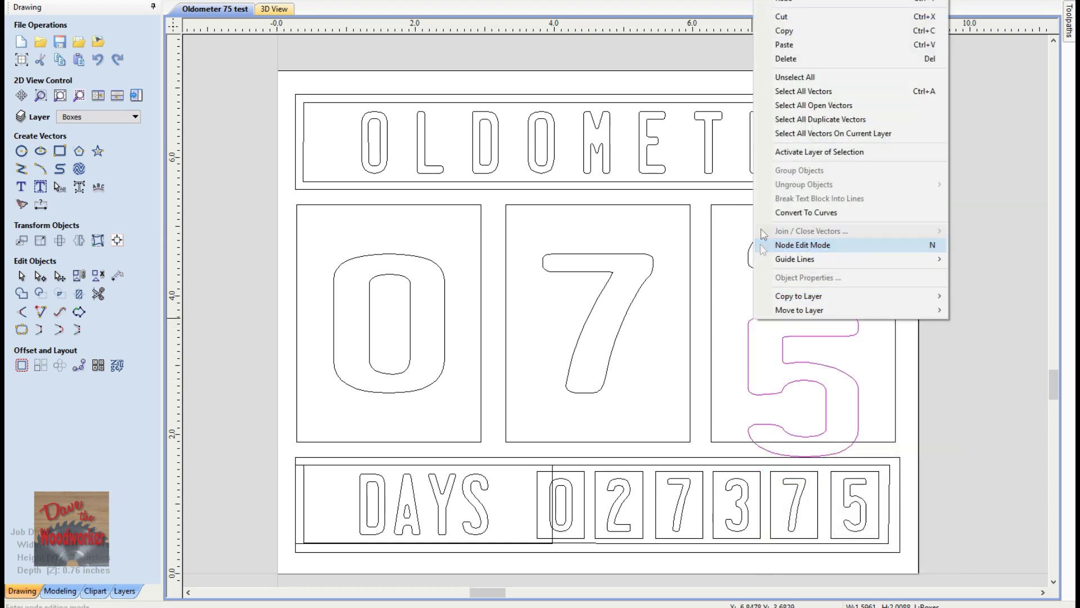
{"action": "left_click", "coordinate": [768, 214]}
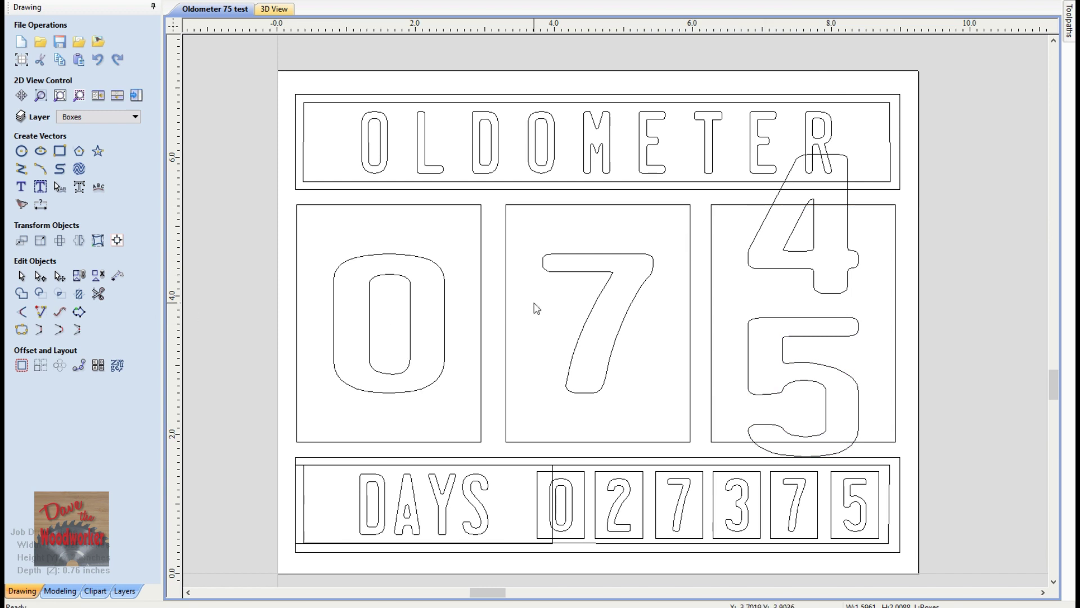
Trim away the outer outline of the large 4 that extends above the right large box's upper edge
{"action": "scroll", "coordinate": [801, 275], "scroll_direction": "up", "scroll_amount": 4}
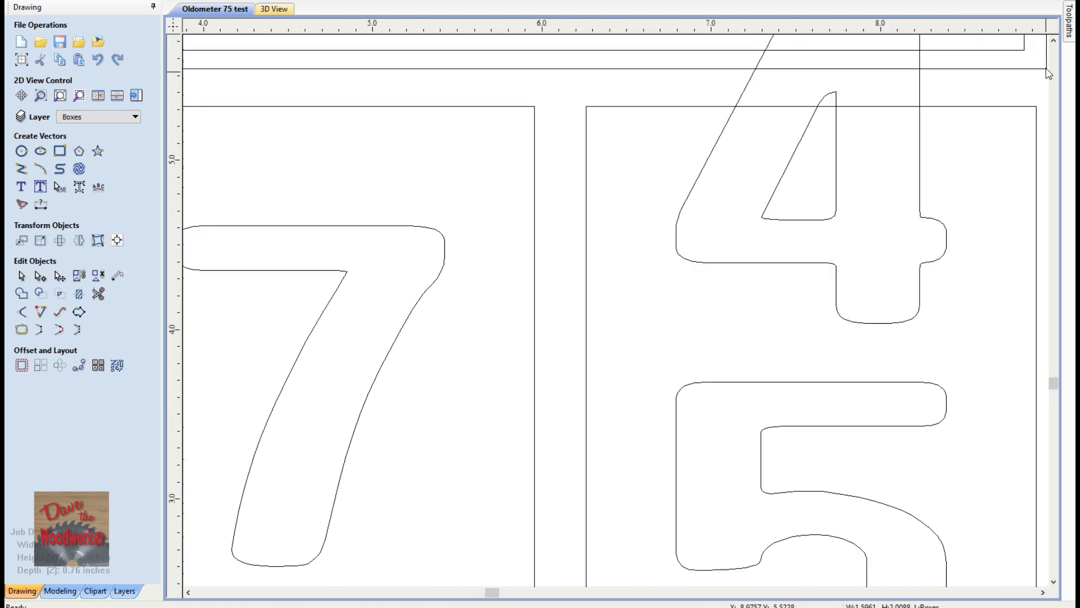
{"action": "left_click", "coordinate": [1053, 40]}
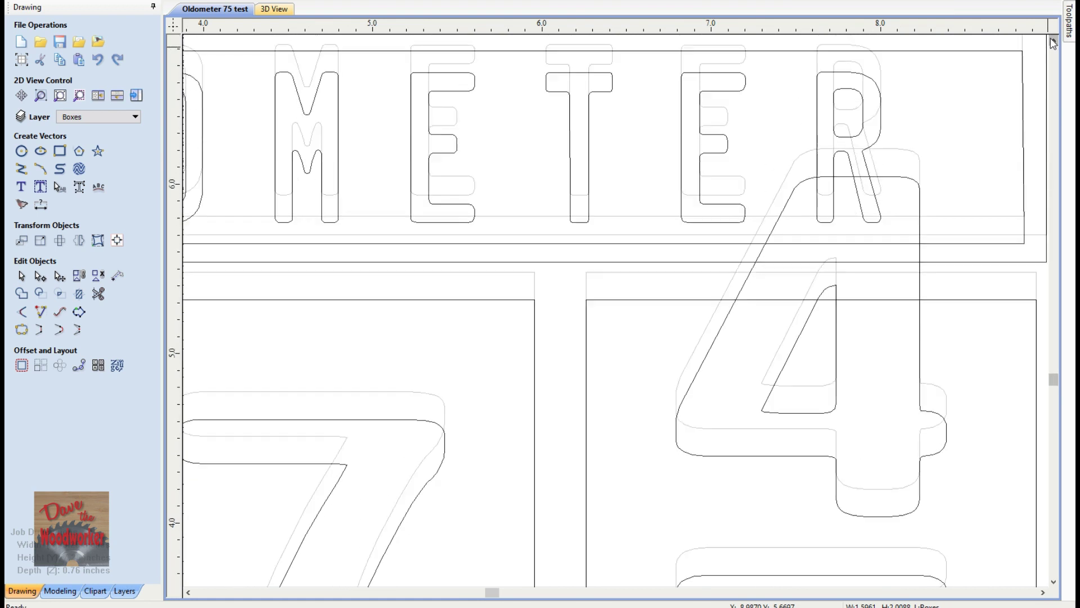
{"action": "left_click", "coordinate": [98, 294]}
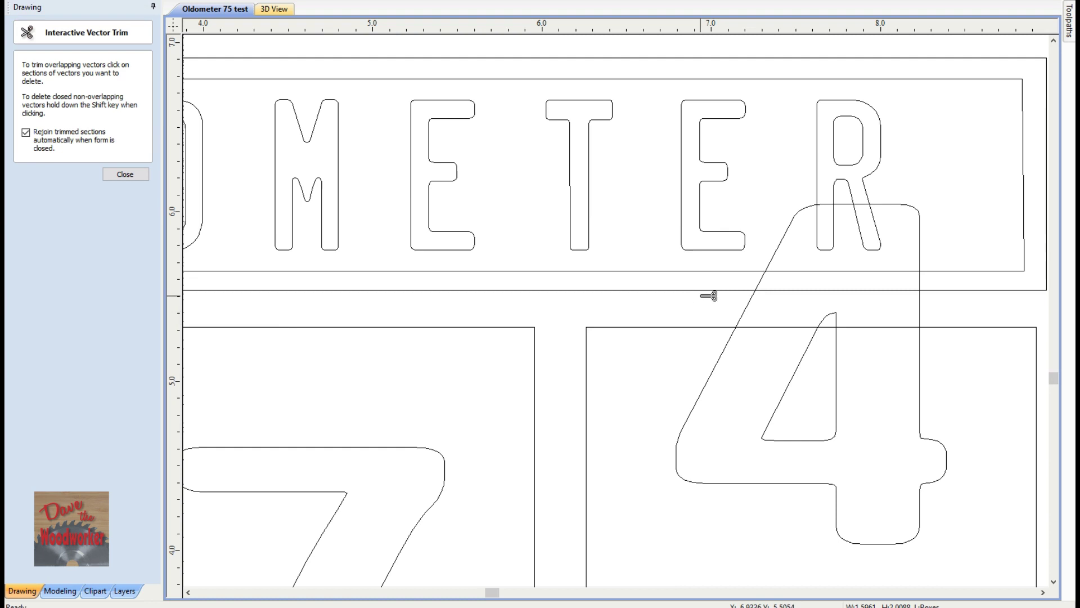
{"action": "left_click", "coordinate": [785, 241]}
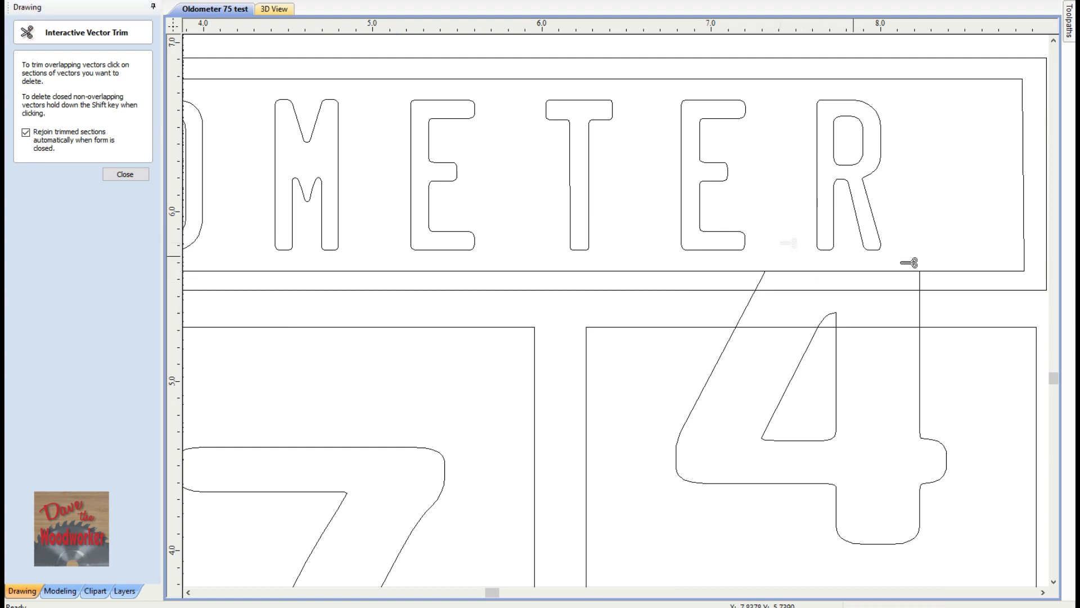
{"action": "left_click", "coordinate": [920, 280]}
{"action": "left_click", "coordinate": [921, 309]}
{"action": "left_click", "coordinate": [760, 281]}
{"action": "left_click", "coordinate": [748, 313]}
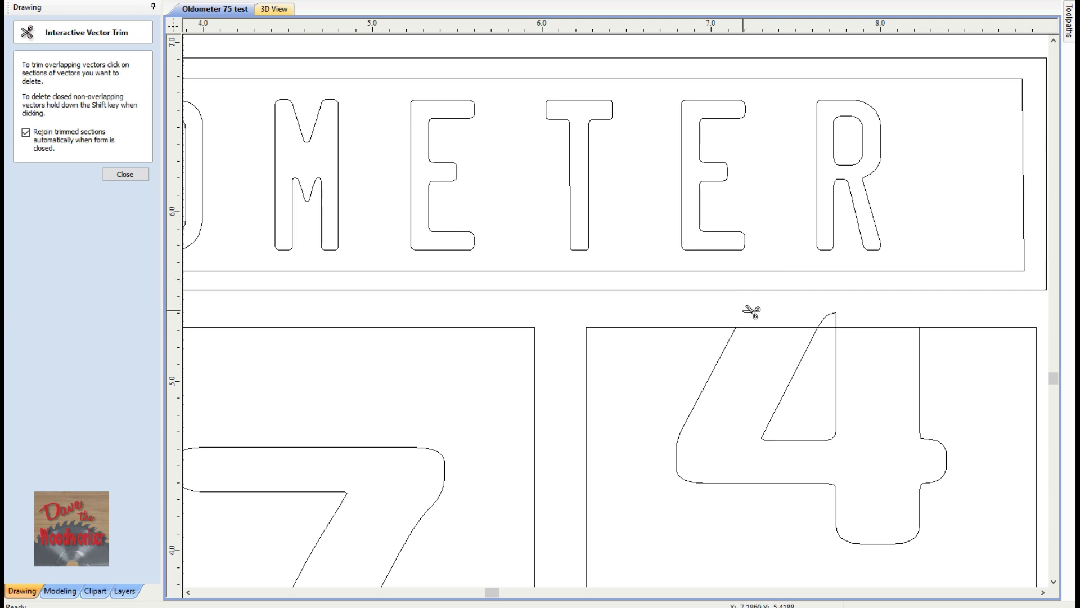
Trim the box's upper edge where it crosses the 4's strokes, and the tip of the 4's inner outline above the box
{"action": "left_click", "coordinate": [792, 328]}
{"action": "left_click", "coordinate": [835, 318]}
{"action": "left_click", "coordinate": [905, 328]}
Trim the part of the large 5 below the right large box and the box's lower edge segment crossing the digit
{"action": "scroll", "coordinate": [894, 476], "scroll_direction": "down", "scroll_amount": 1}
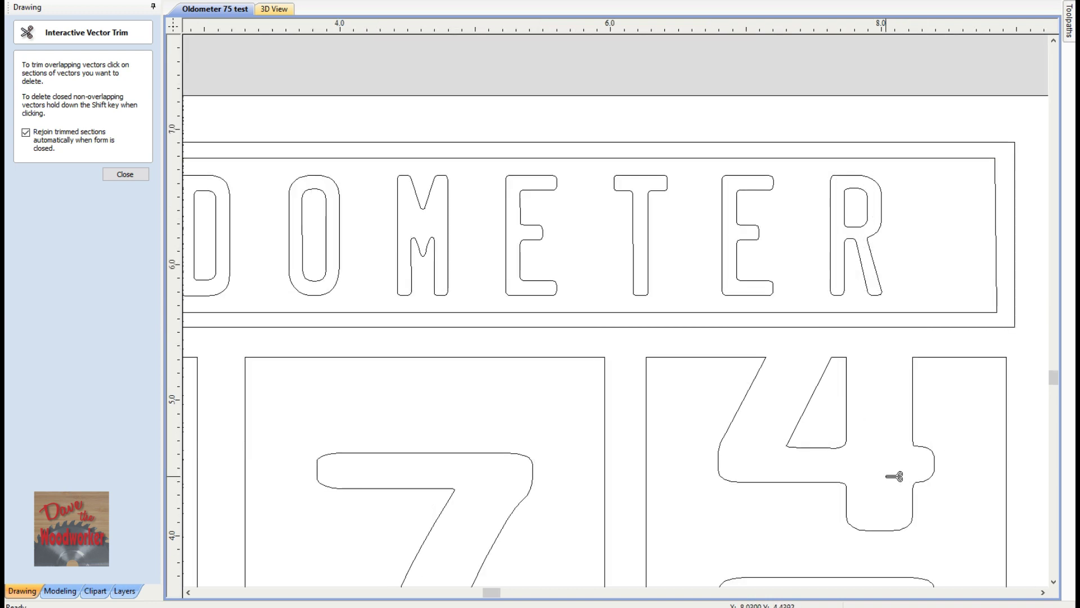
{"action": "left_click", "coordinate": [1055, 585]}
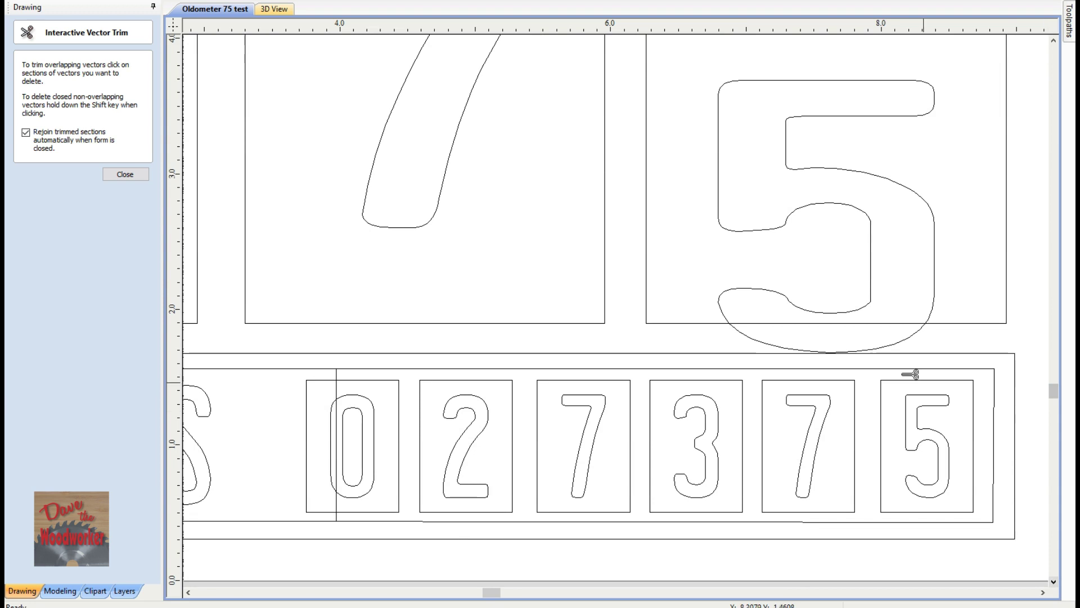
{"action": "left_click", "coordinate": [902, 346]}
{"action": "left_click", "coordinate": [834, 323]}
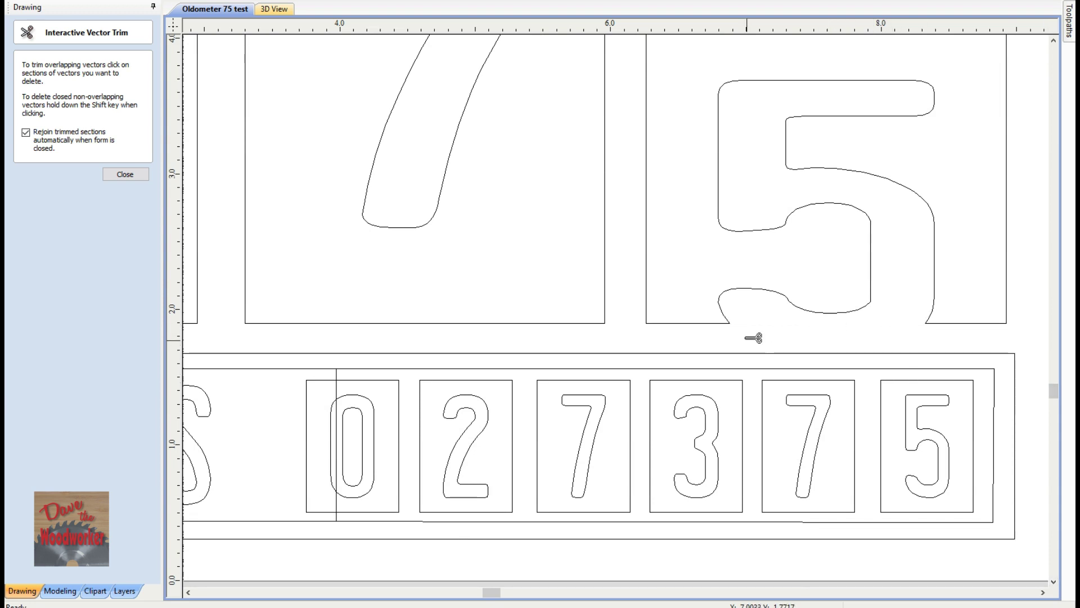
Finish the vector trimming and start a V-Carve toolpath with the flat depth limit turned off
{"action": "scroll", "coordinate": [795, 366], "scroll_direction": "down", "scroll_amount": 3}
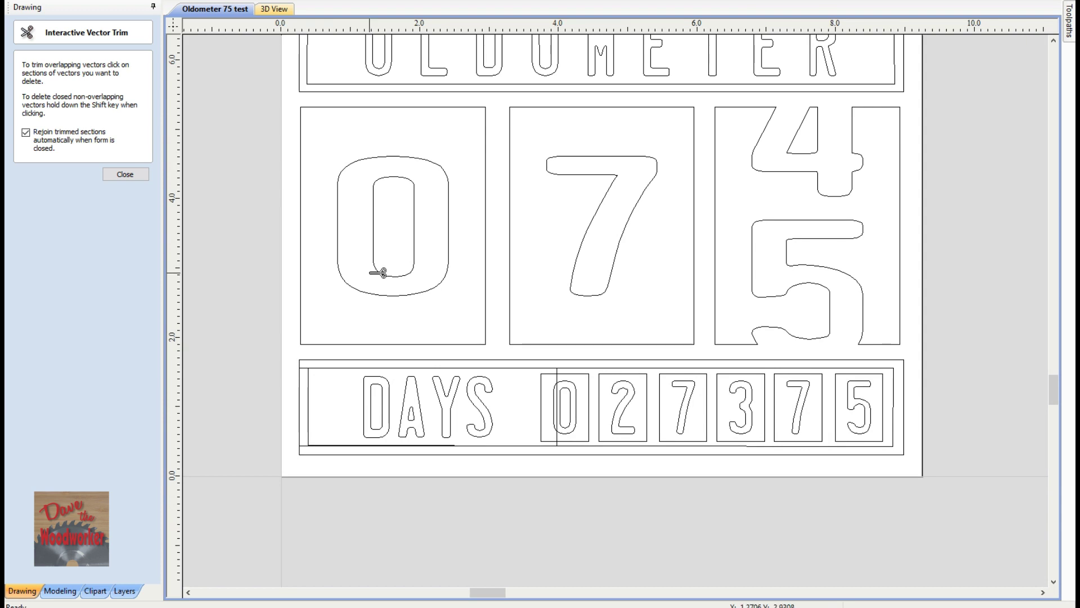
{"action": "left_click", "coordinate": [125, 174]}
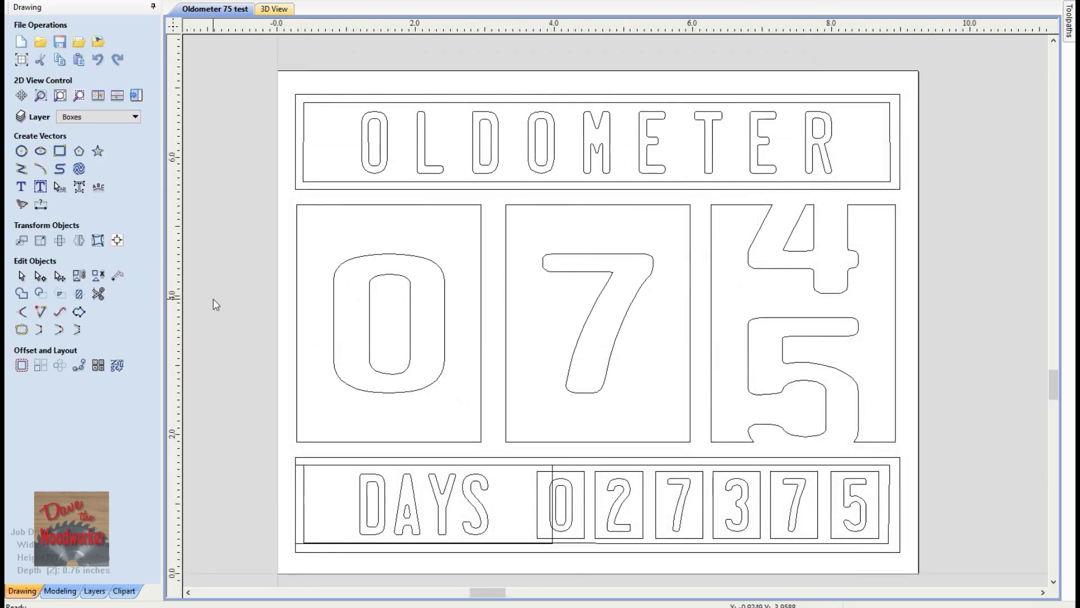
{"action": "left_click", "coordinate": [136, 95]}
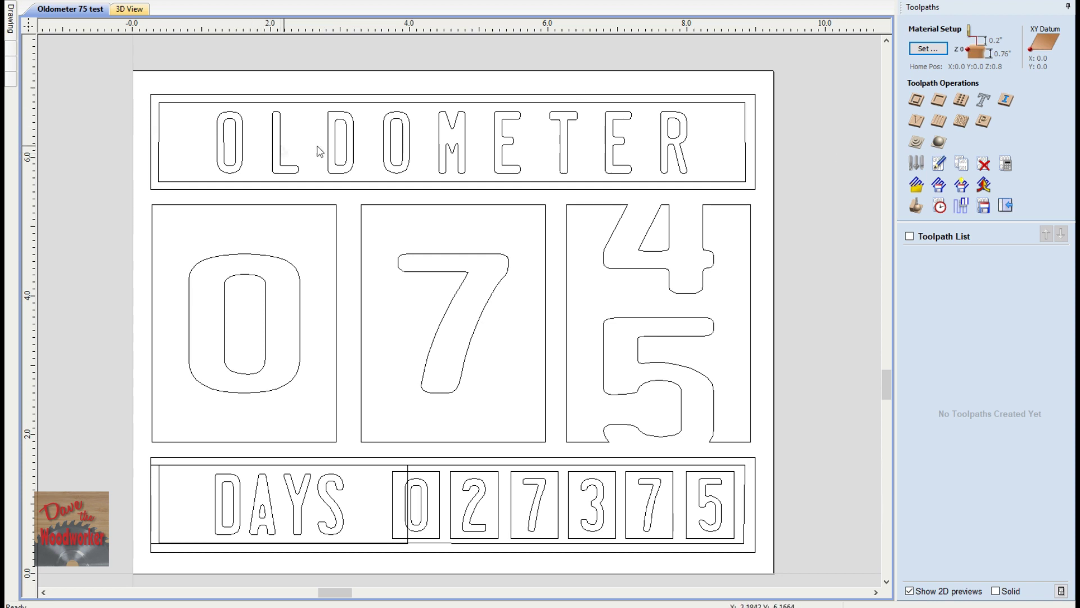
{"action": "left_click", "coordinate": [916, 125]}
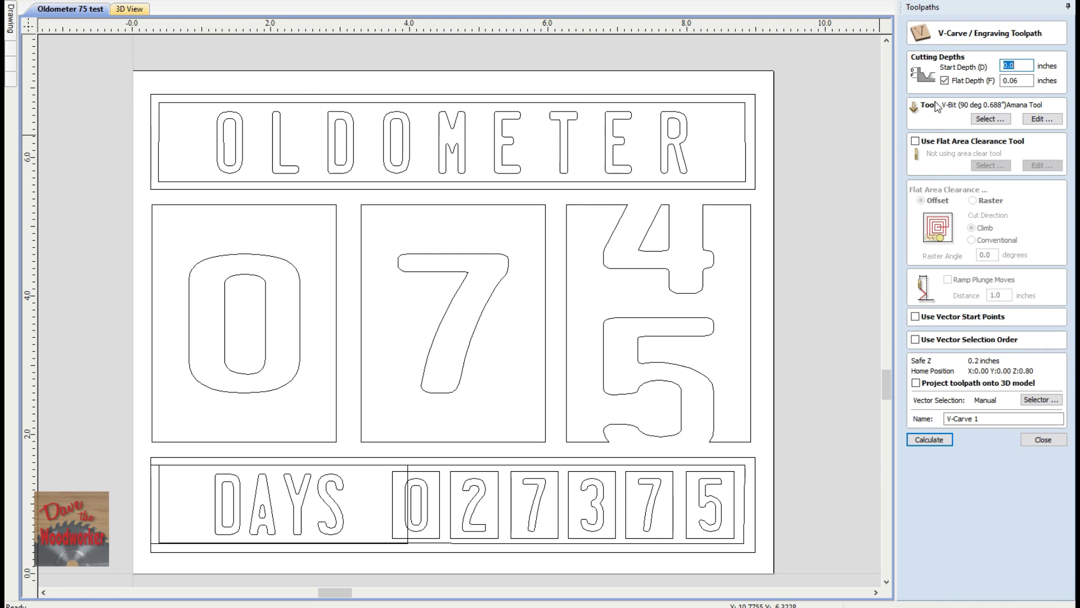
{"action": "left_click", "coordinate": [945, 81]}
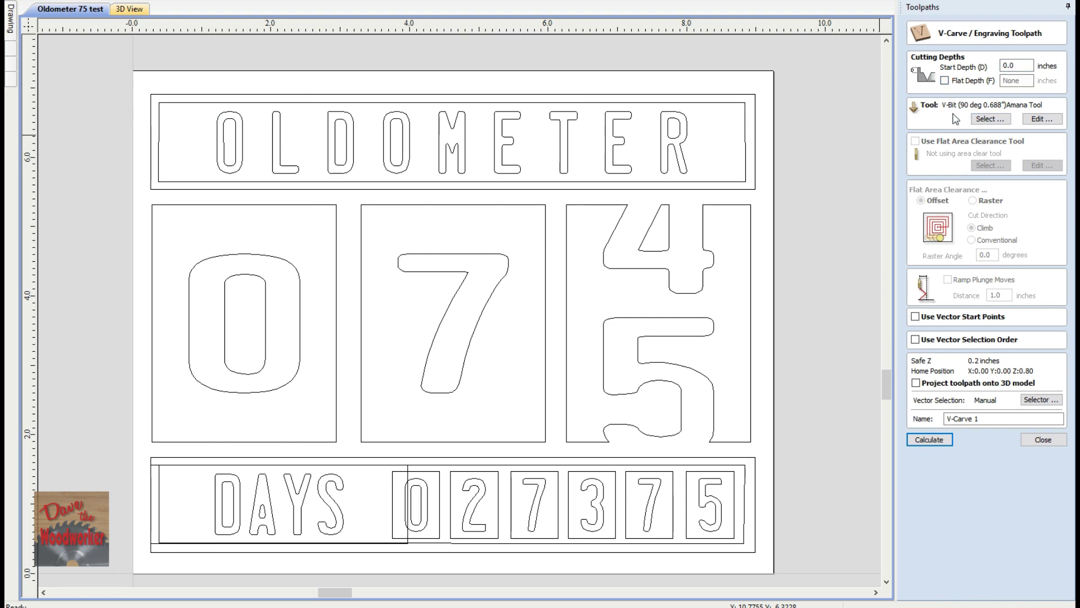
Select the OLDOMETER and DAYS texts and the six small digits 0 2 7 3 7 5 for the V-Carve toolpath
{"action": "left_click", "coordinate": [283, 142]}
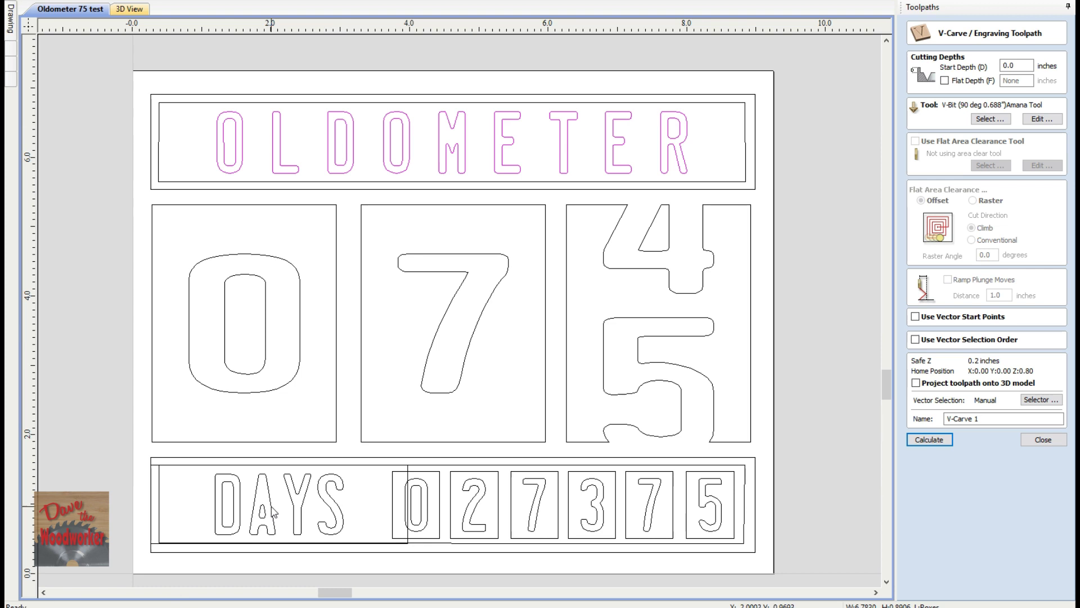
{"action": "left_click", "coordinate": [309, 500], "text": "shift"}
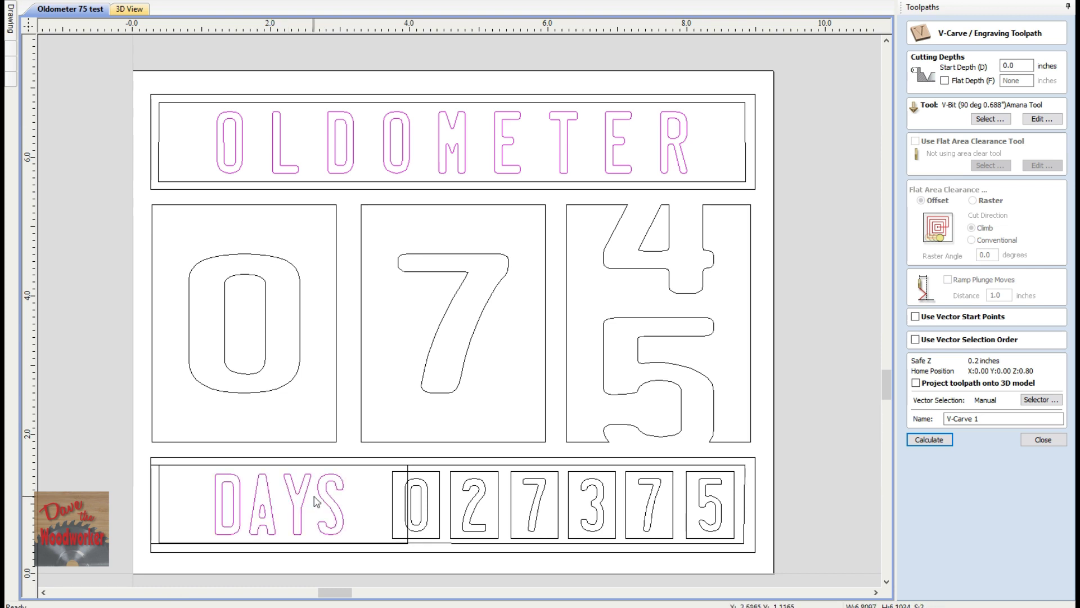
{"action": "left_click", "coordinate": [425, 506], "text": "shift"}
{"action": "left_click", "coordinate": [468, 492], "text": "shift"}
{"action": "left_click", "coordinate": [536, 488], "text": "shift"}
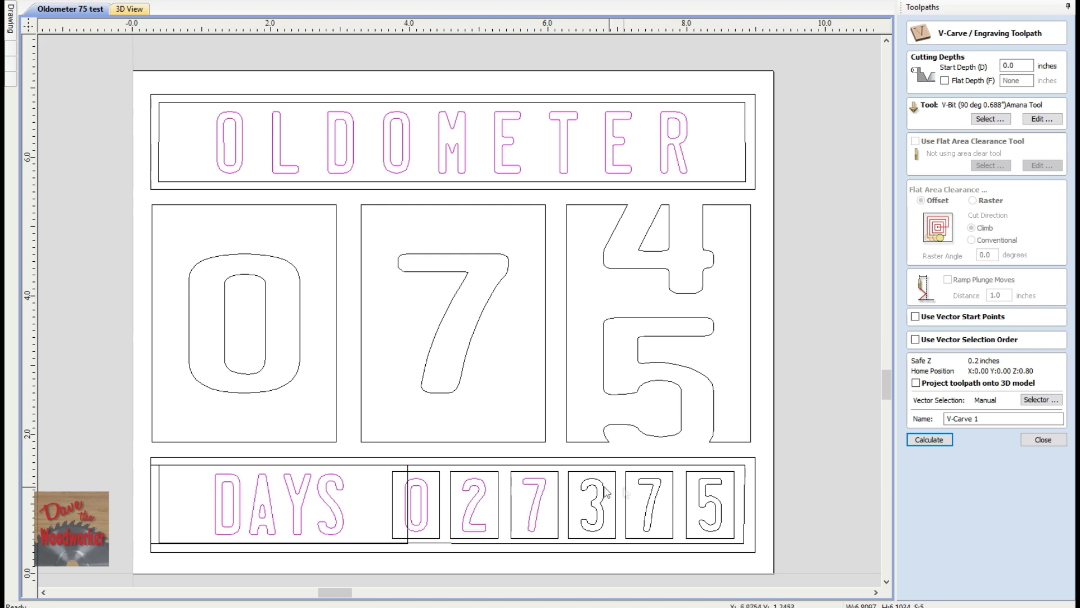
{"action": "left_click", "coordinate": [596, 487], "text": "shift"}
{"action": "left_click", "coordinate": [648, 487], "text": "shift"}
{"action": "left_click", "coordinate": [701, 494], "text": "shift"}
Name the toolpath V-Carve LETTERS, calculate it and preview its cut in the material
{"action": "left_click", "coordinate": [987, 419]}
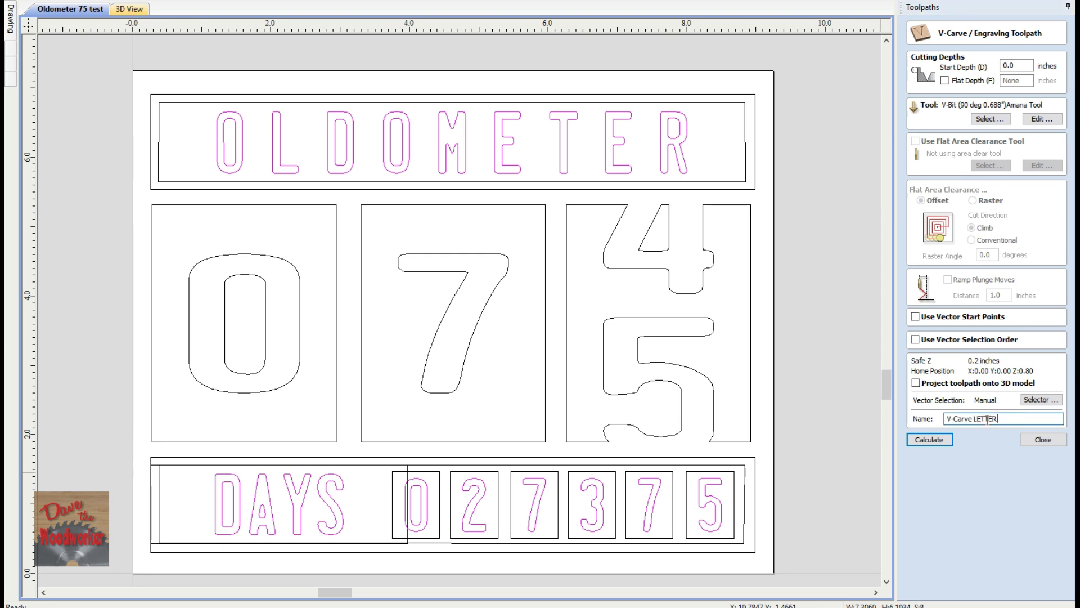
{"action": "left_click", "coordinate": [923, 438]}
{"action": "left_click", "coordinate": [946, 176]}
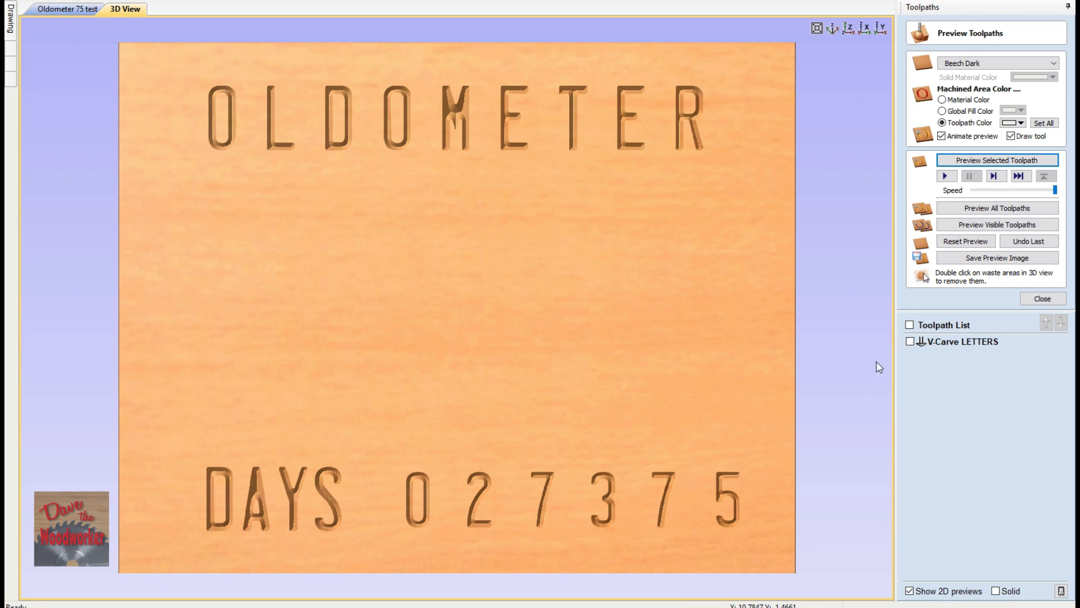
{"action": "left_click", "coordinate": [1042, 298]}
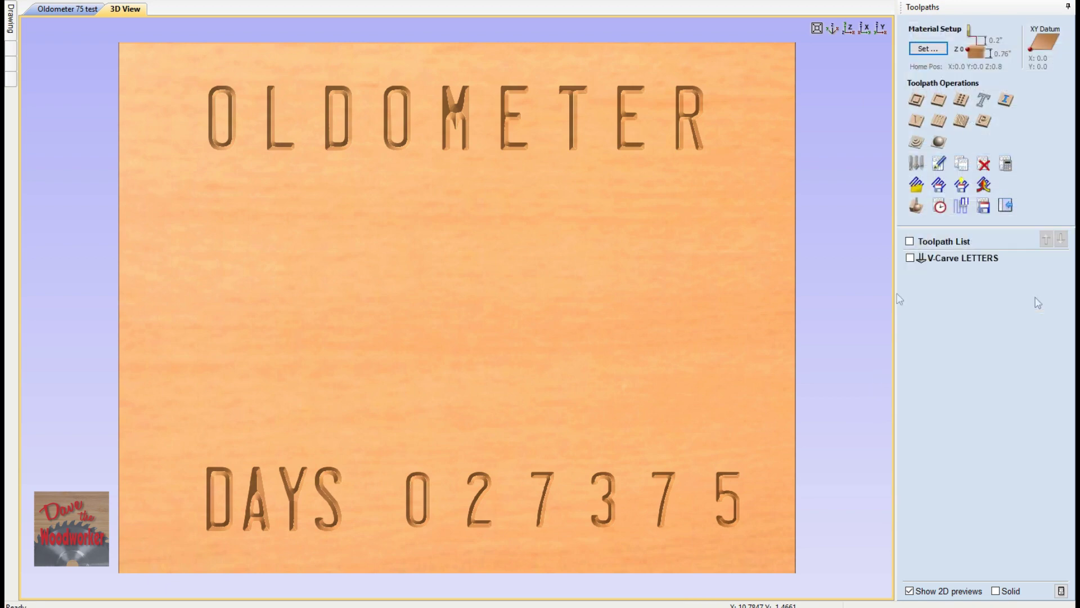
Set up a Pocket toolpath on the three large boxes, including the 0, the 7 and the merged 4-5 outline
{"action": "left_click", "coordinate": [67, 9]}
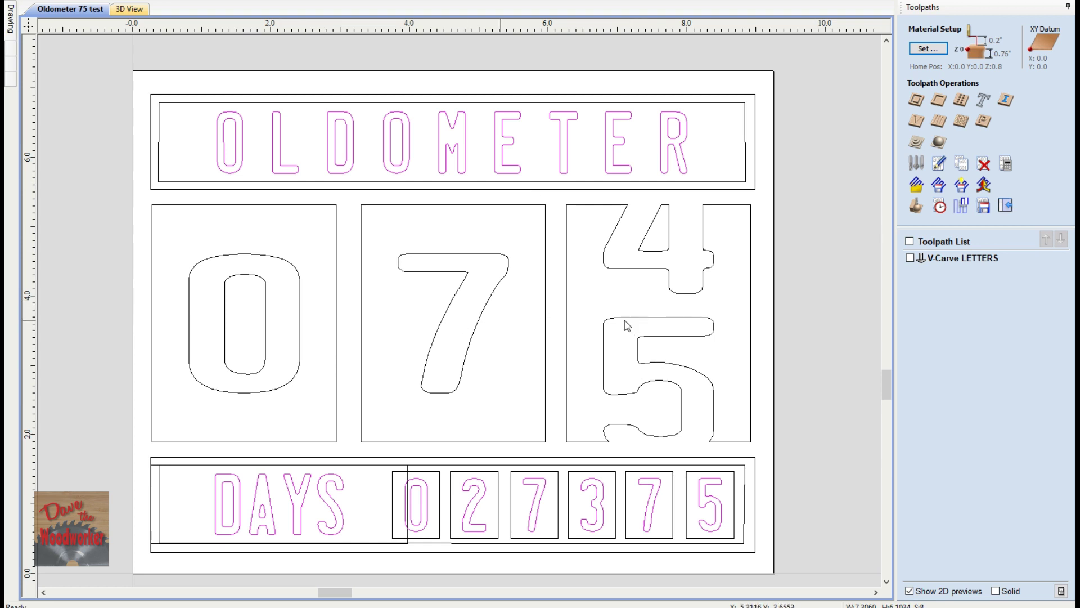
{"action": "left_click", "coordinate": [939, 101]}
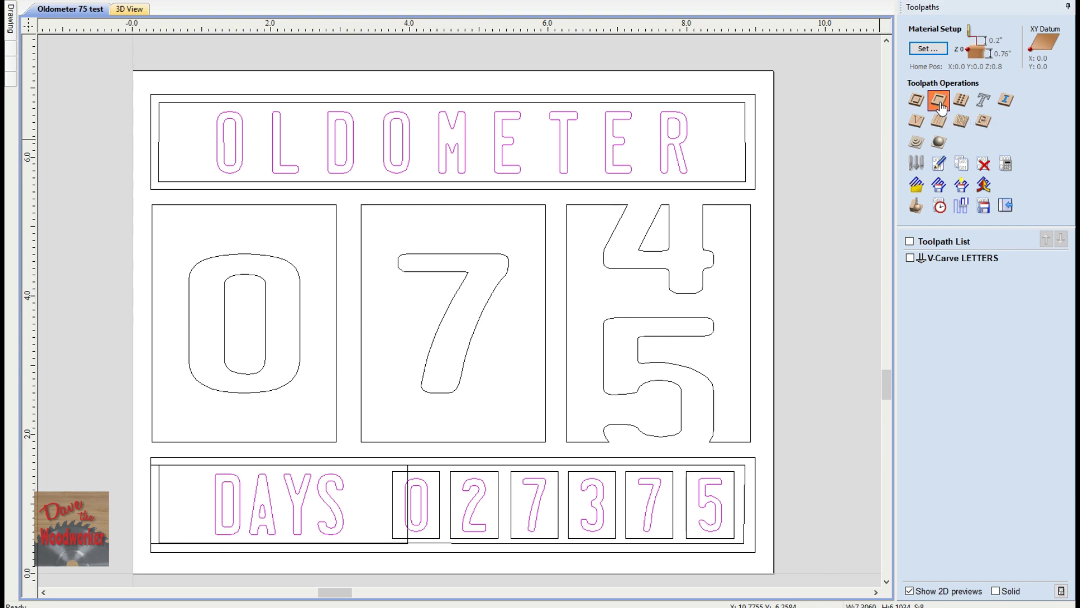
{"action": "left_click", "coordinate": [814, 315]}
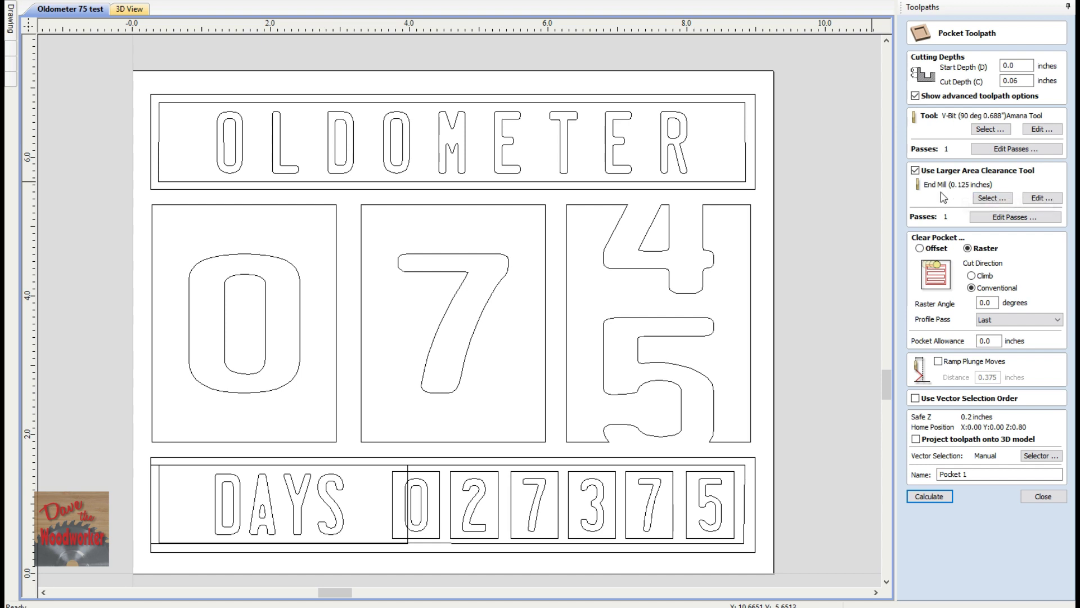
{"action": "left_click", "coordinate": [337, 319]}
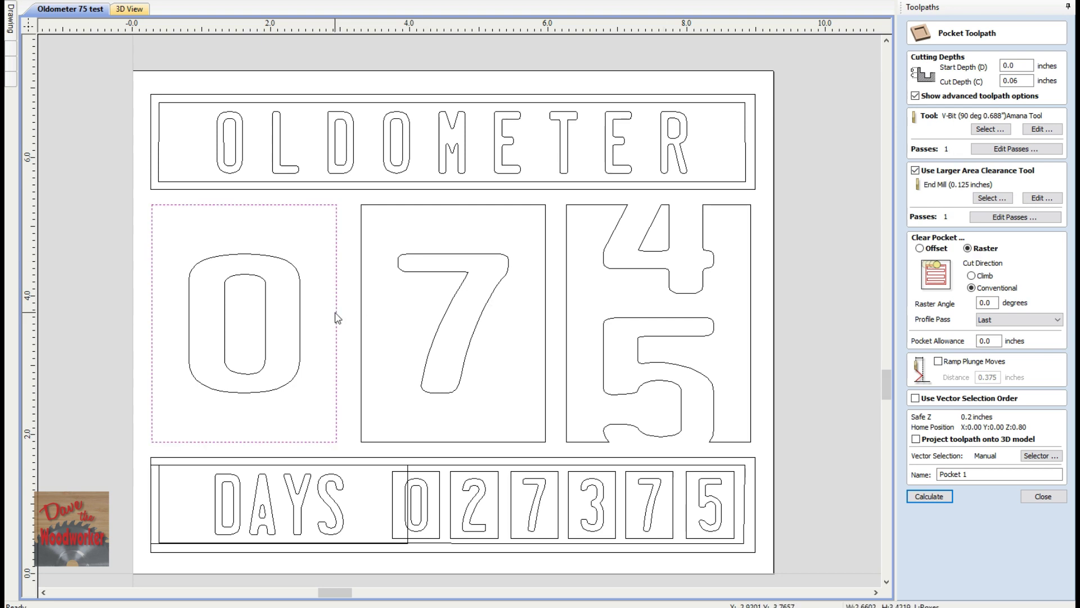
{"action": "left_click", "coordinate": [301, 334], "text": "shift"}
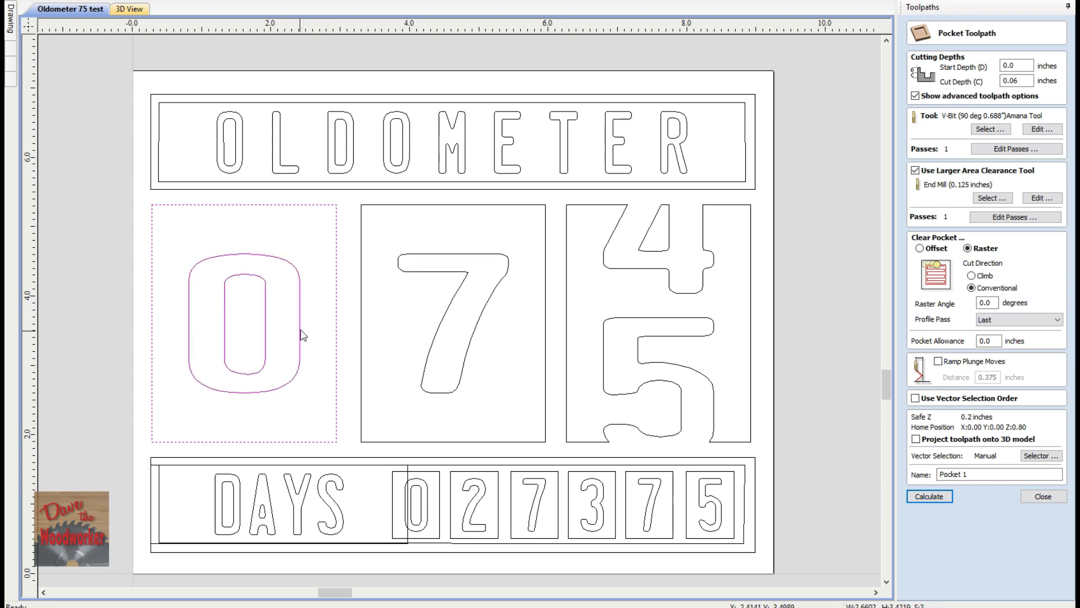
{"action": "left_click", "coordinate": [404, 273], "text": "shift"}
{"action": "left_click", "coordinate": [361, 301], "text": "shift"}
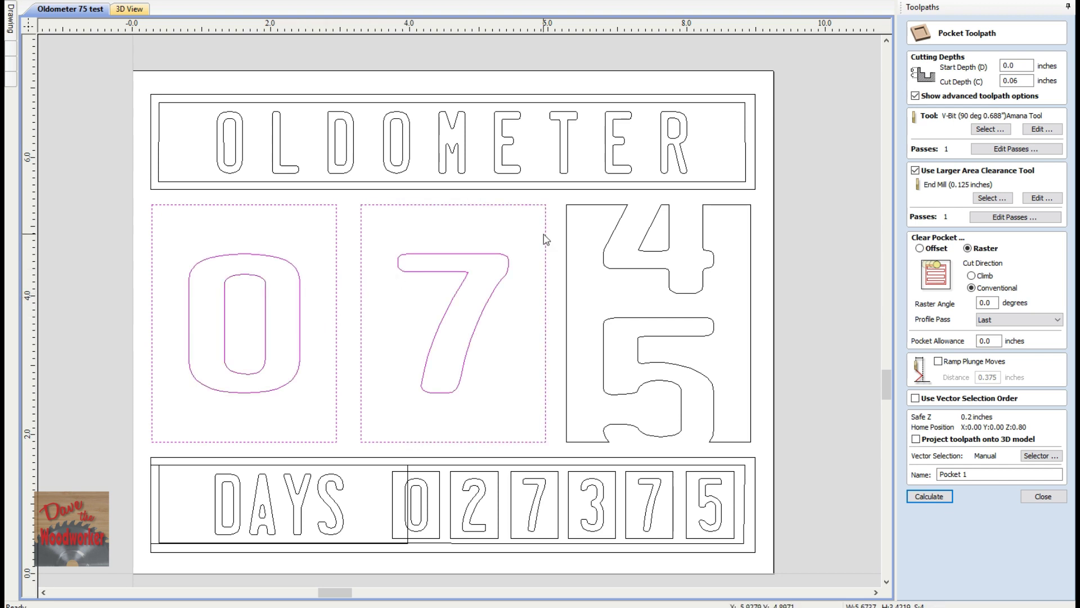
{"action": "left_click", "coordinate": [568, 239], "text": "shift"}
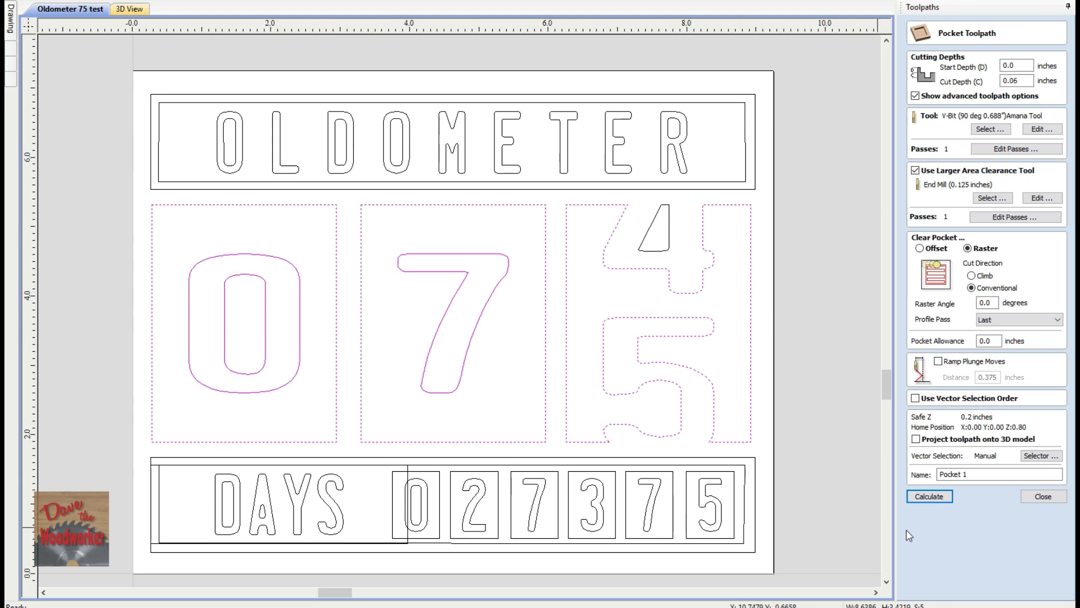
Name the toolpath Pocket YEAR, calculate it and preview all toolpaths
{"action": "left_click", "coordinate": [985, 475]}
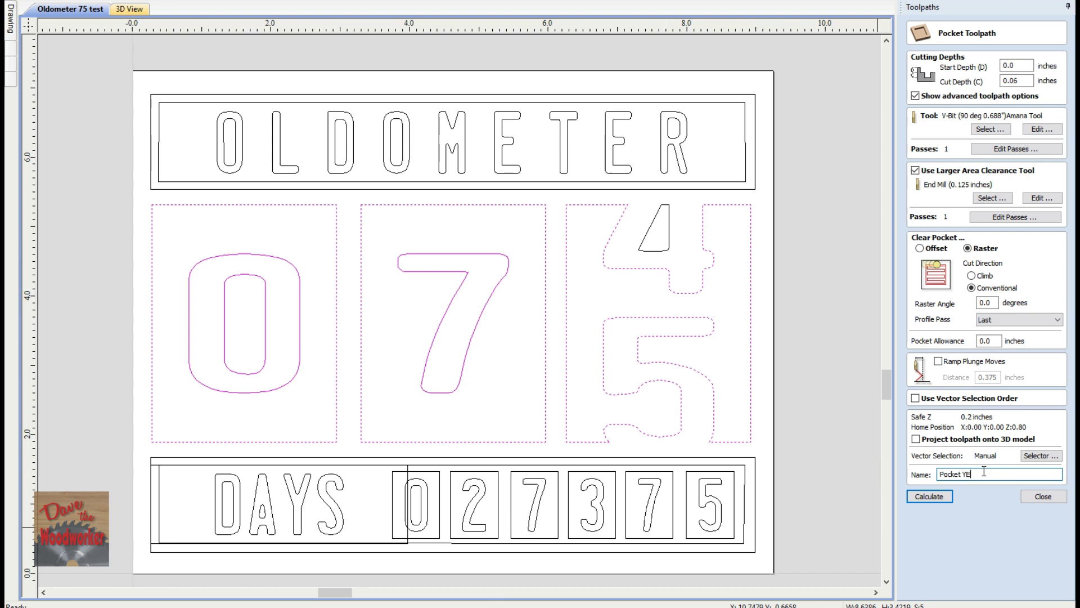
{"action": "left_click", "coordinate": [929, 497]}
{"action": "left_click", "coordinate": [975, 209]}
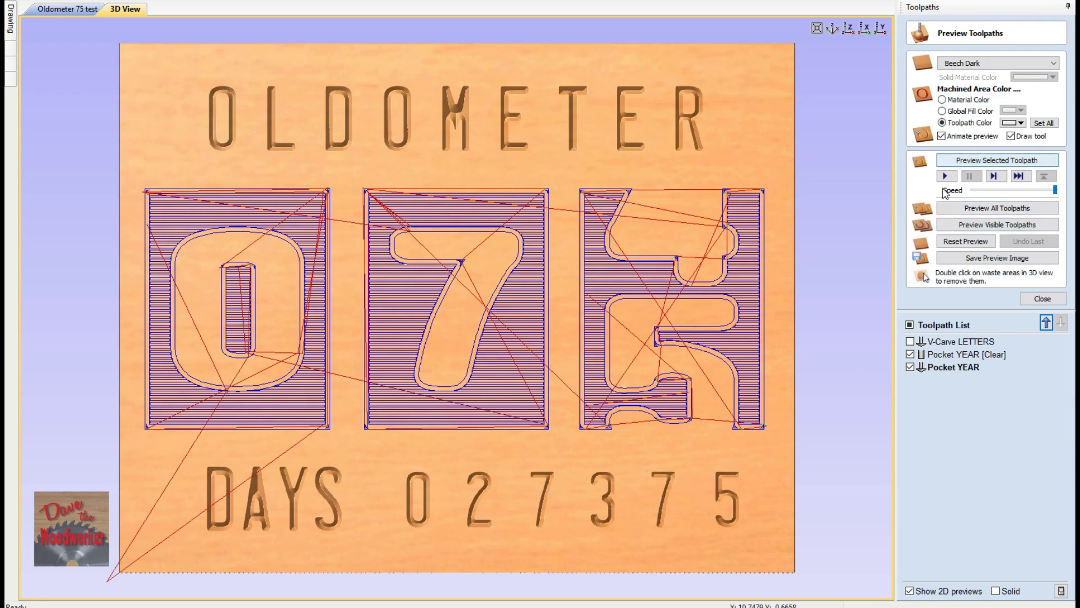
{"action": "left_click", "coordinate": [943, 209]}
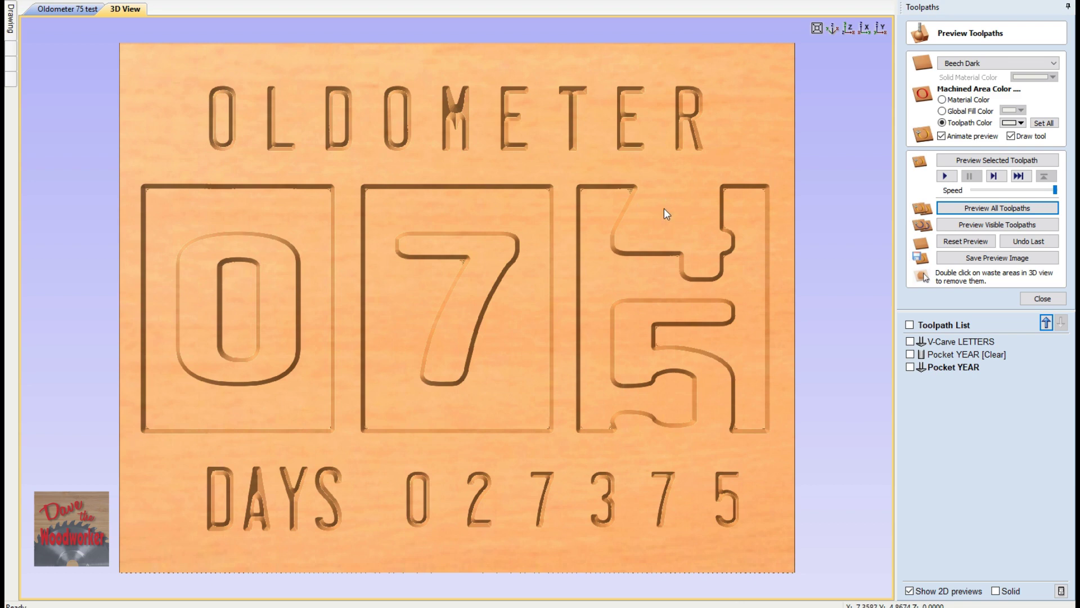
{"action": "left_click", "coordinate": [1042, 299]}
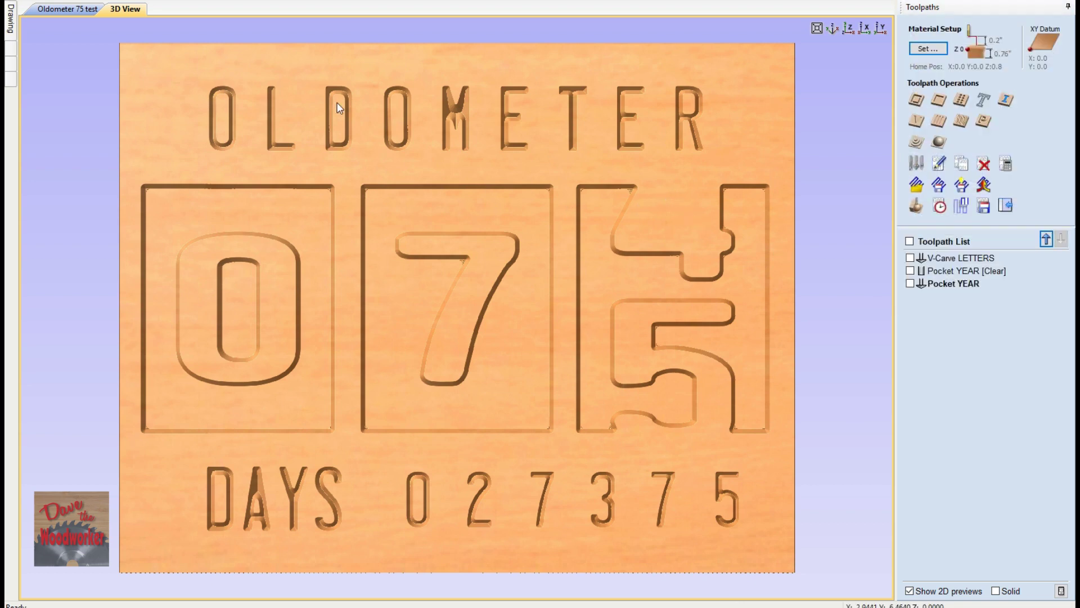
Calculate a separate Pocket toolpath for only the triangular opening inside the large 4
{"action": "left_click", "coordinate": [68, 9]}
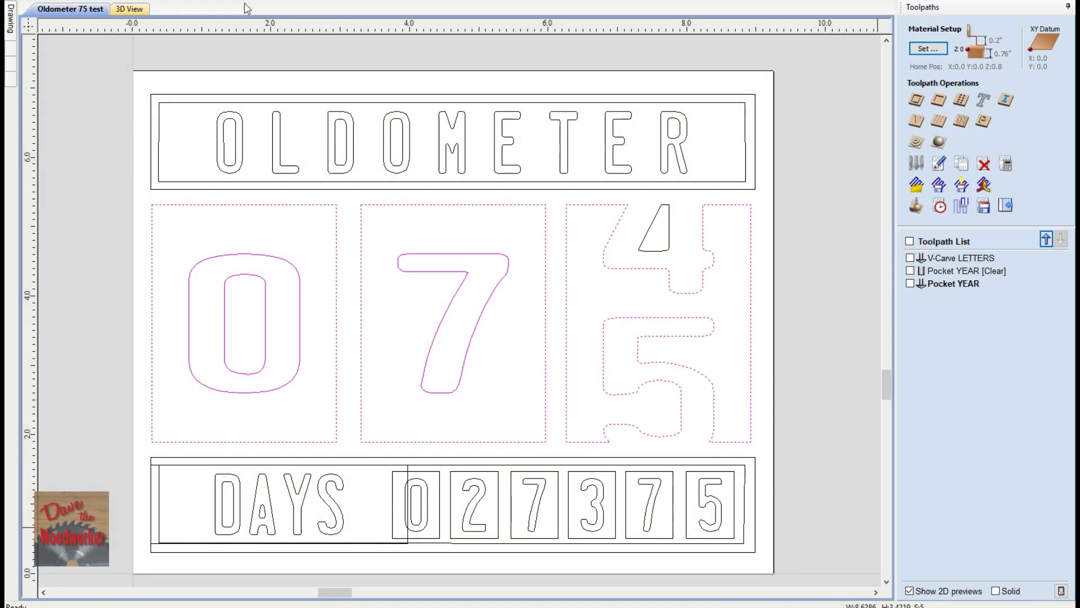
{"action": "left_click", "coordinate": [938, 100]}
{"action": "left_click", "coordinate": [838, 282]}
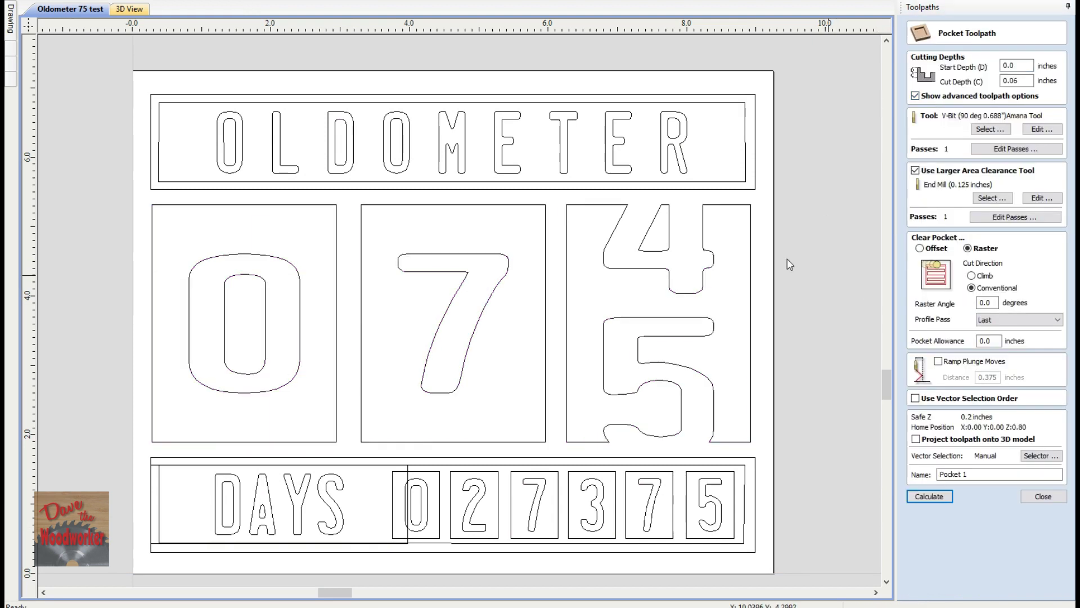
{"action": "left_click", "coordinate": [669, 242]}
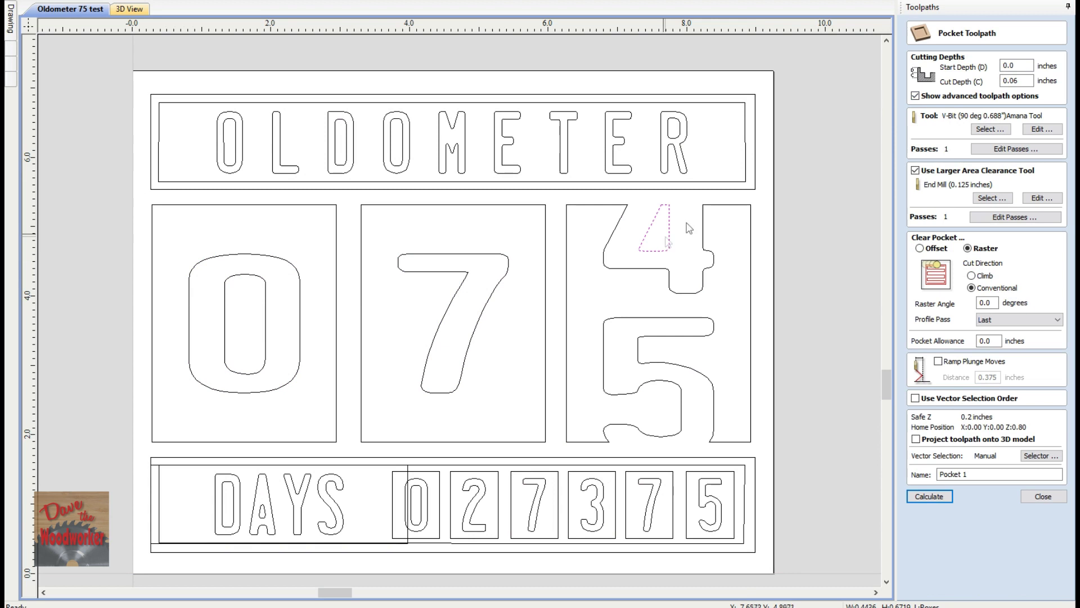
{"action": "left_click", "coordinate": [929, 498]}
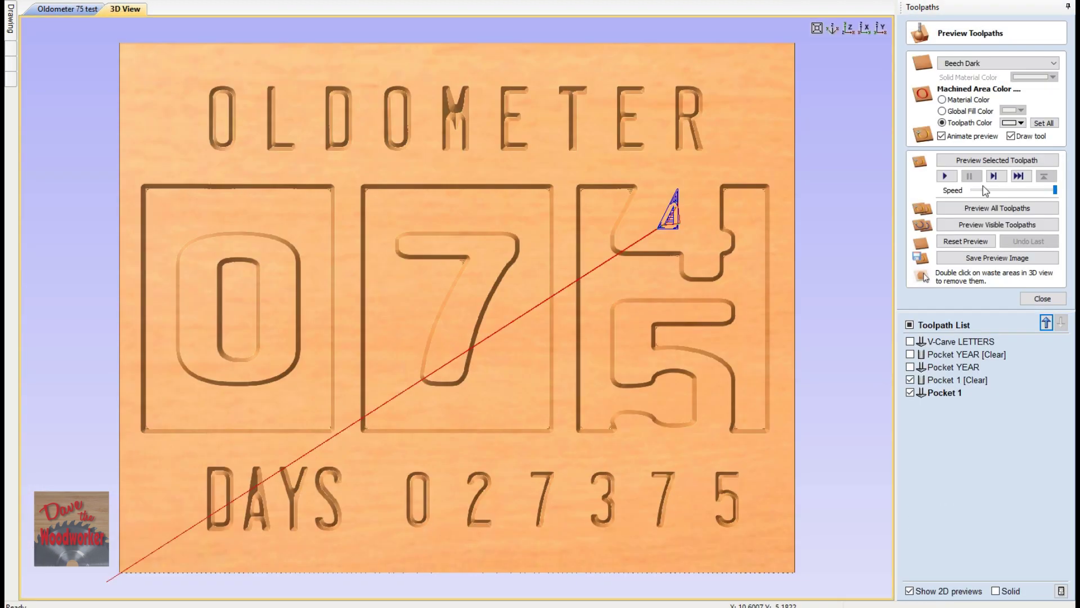
Preview the machining of the pocket inside the large 4 and its clearance pass, and close the preview
{"action": "left_click", "coordinate": [951, 161]}
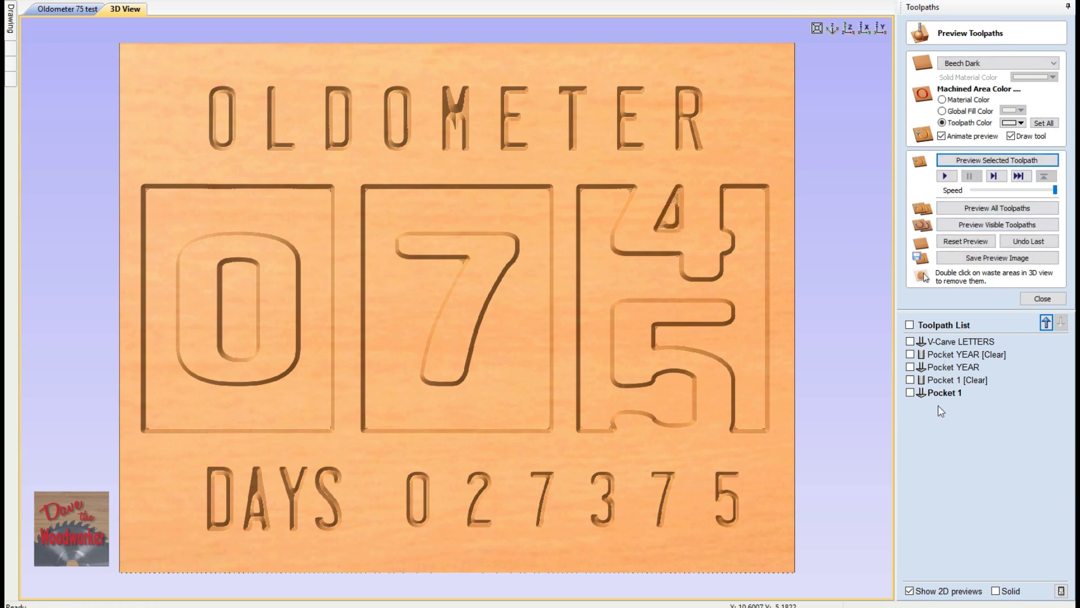
{"action": "left_click", "coordinate": [947, 381]}
{"action": "left_click", "coordinate": [979, 161]}
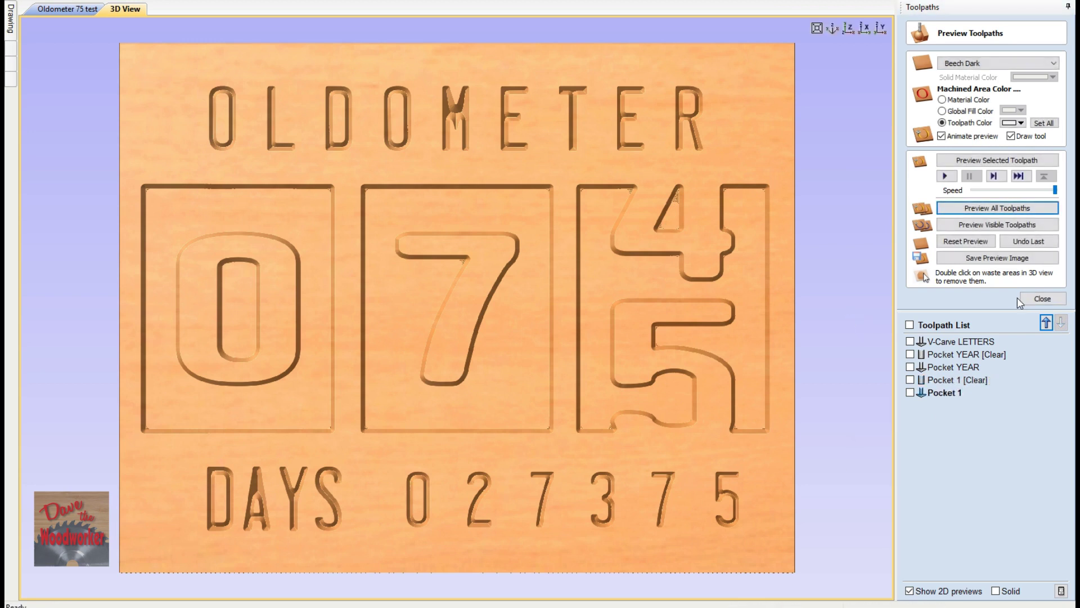
{"action": "left_click", "coordinate": [1038, 299]}
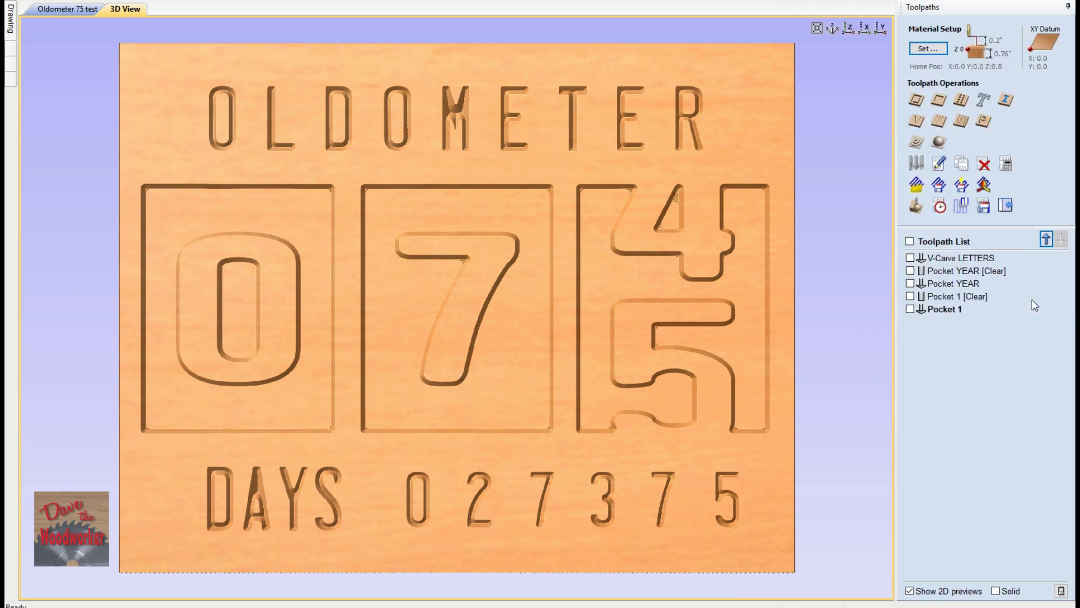
Calculate a 2D Profile toolpath cutting on the outer frames around the OLDOMETER and DAYS rows, and preview it
{"action": "left_click", "coordinate": [78, 9]}
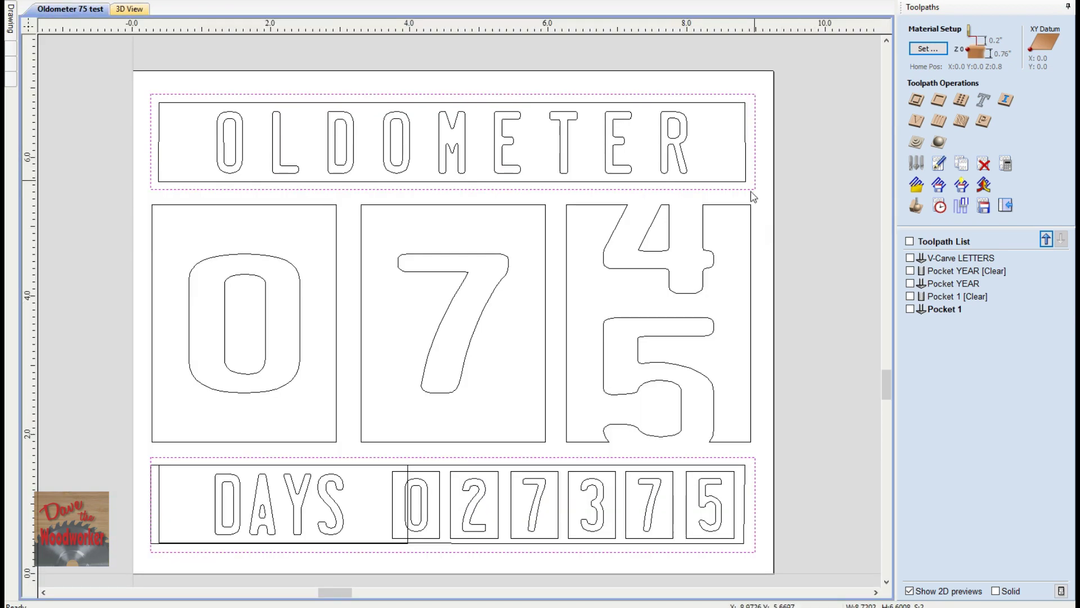
{"action": "left_click", "coordinate": [769, 184]}
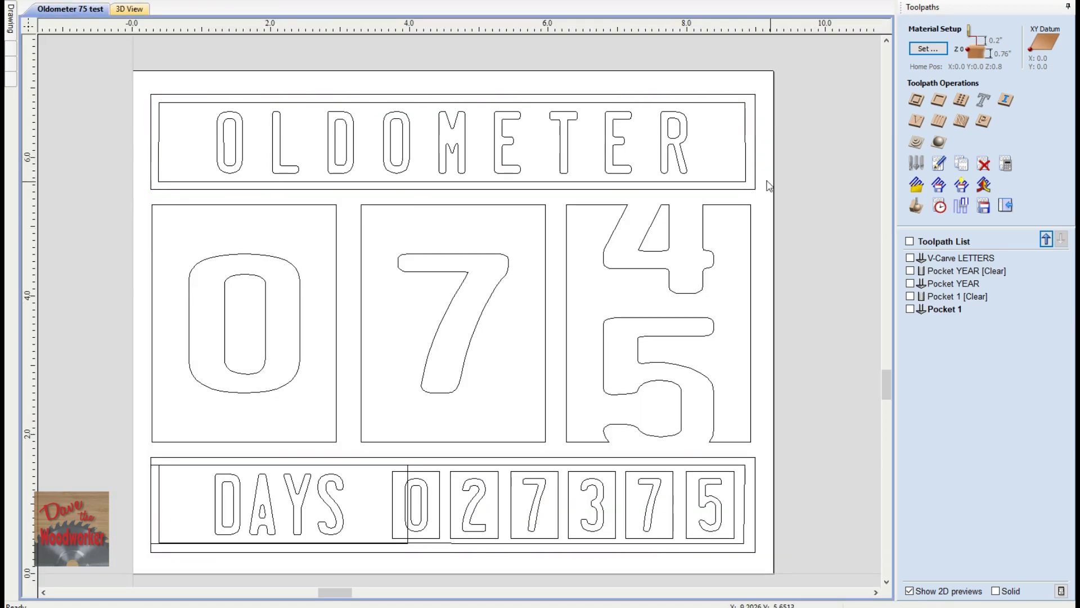
{"action": "left_click", "coordinate": [755, 182]}
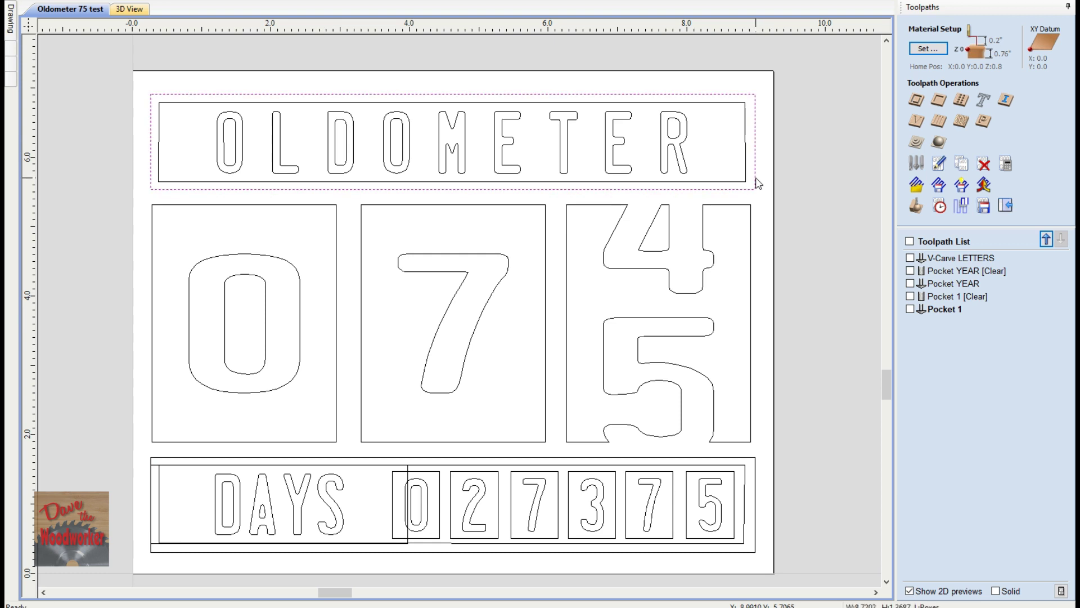
{"action": "left_click", "coordinate": [754, 465]}
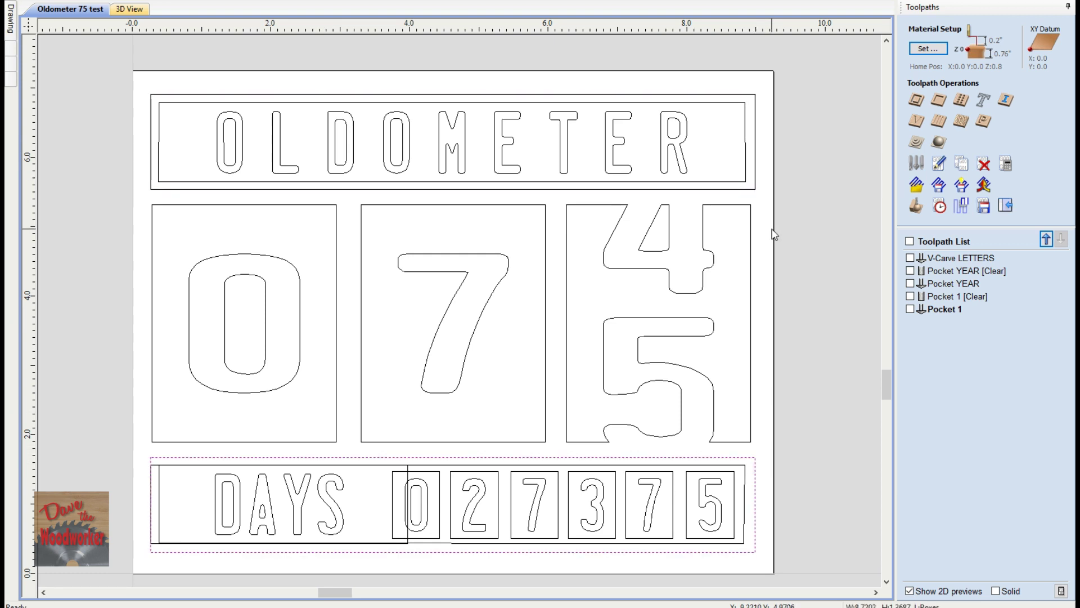
{"action": "left_click", "coordinate": [914, 102]}
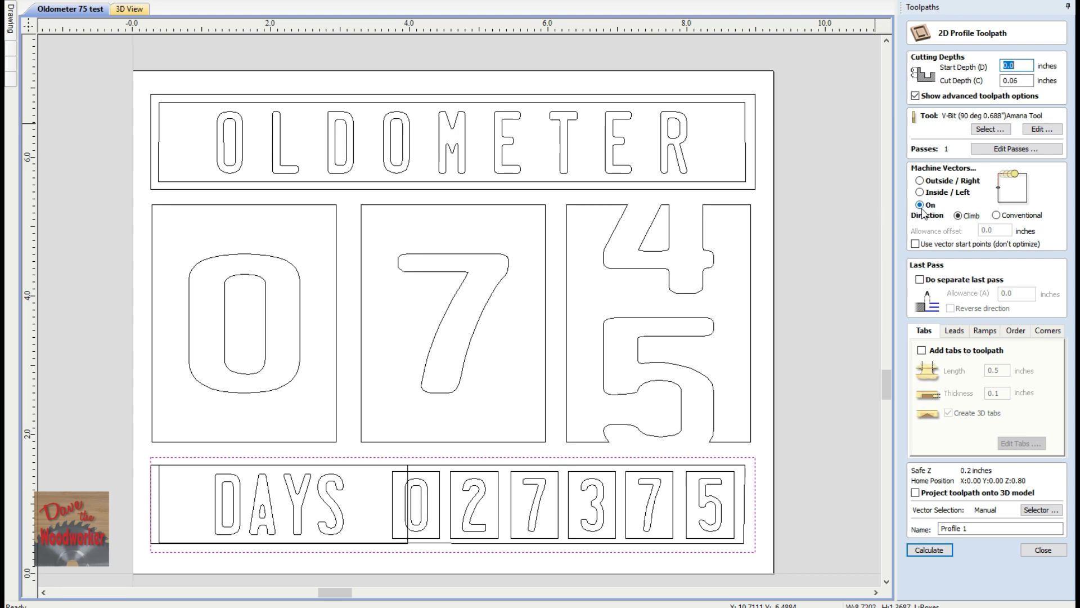
{"action": "left_click", "coordinate": [749, 191]}
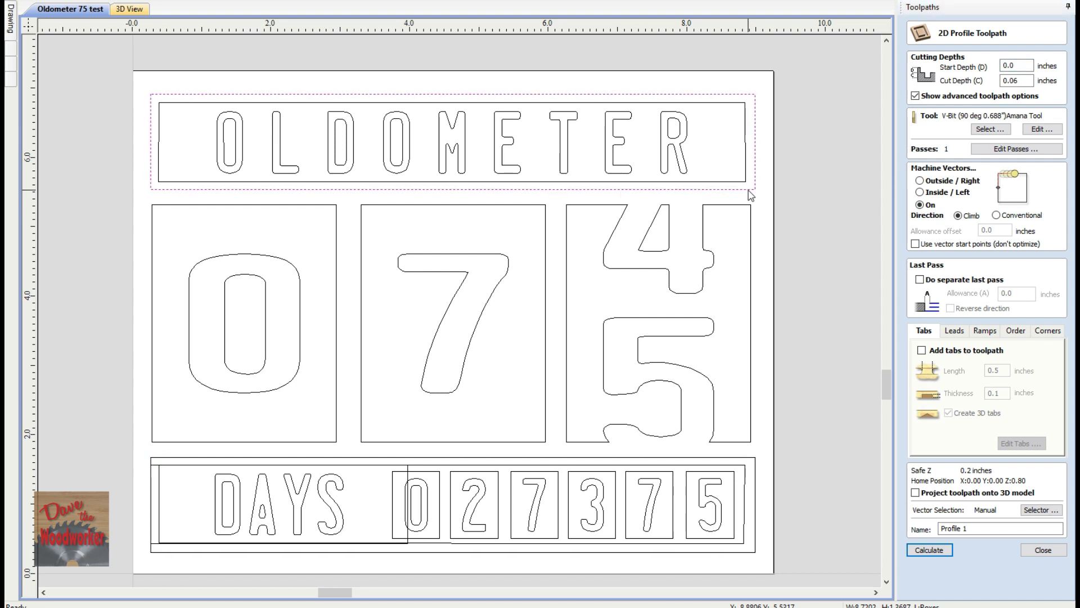
{"action": "left_click", "coordinate": [747, 460], "text": "shift"}
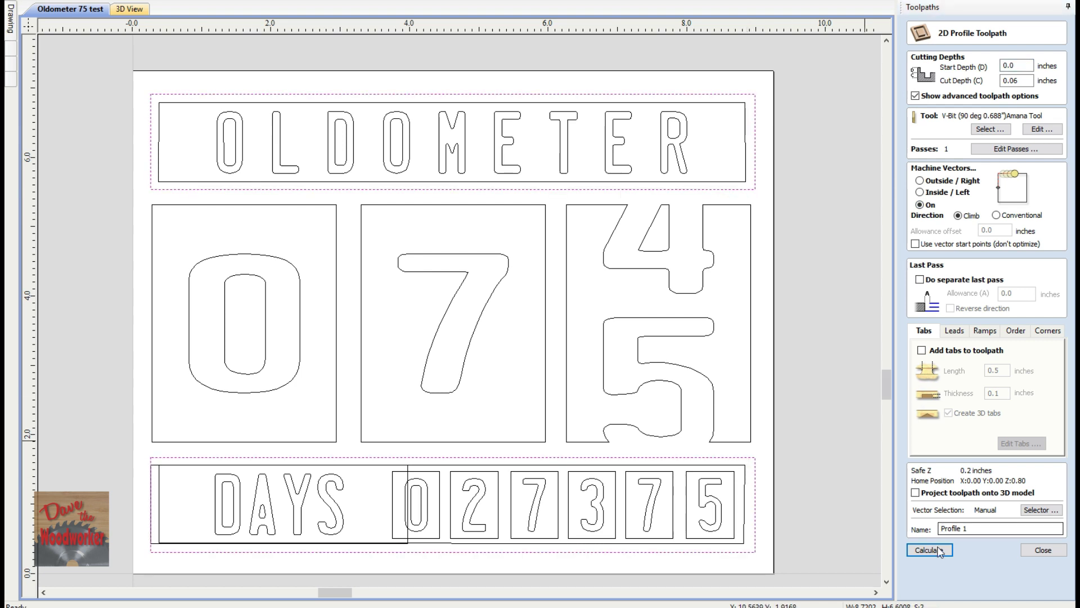
{"action": "left_click", "coordinate": [914, 550]}
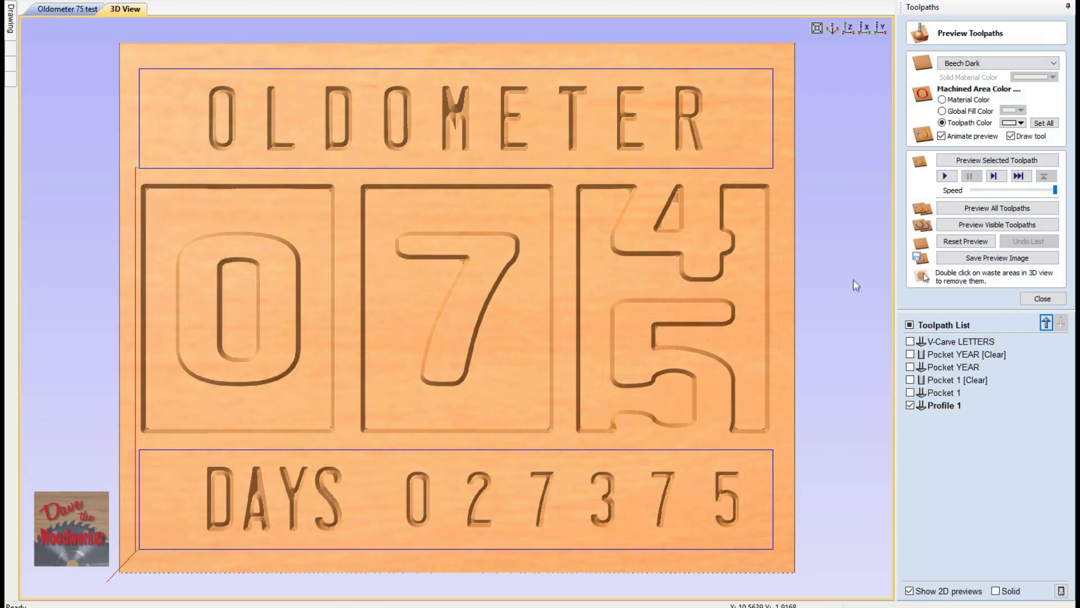
{"action": "left_click", "coordinate": [948, 162]}
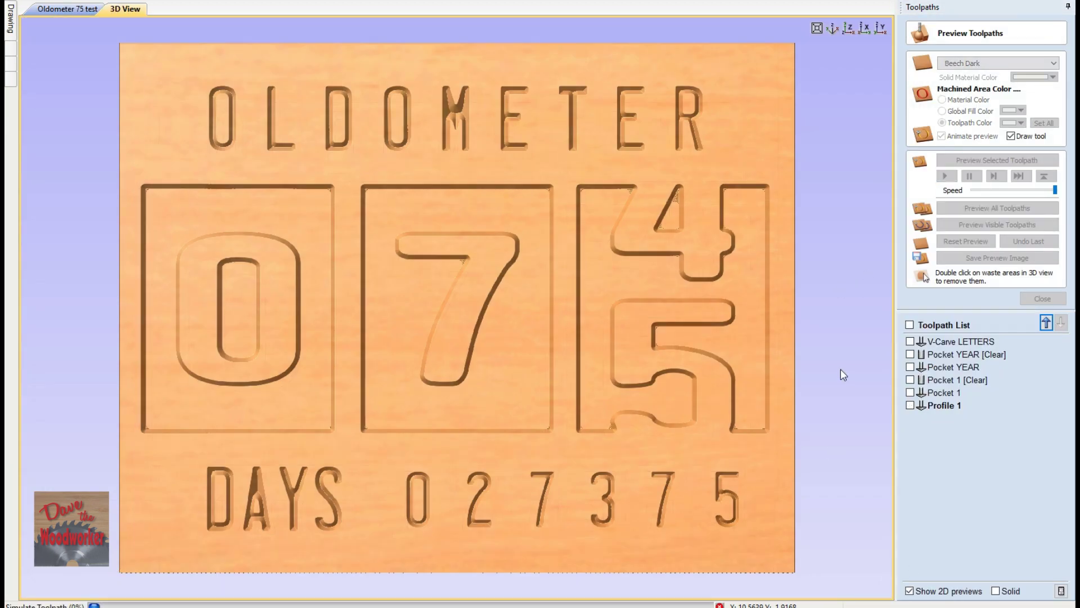